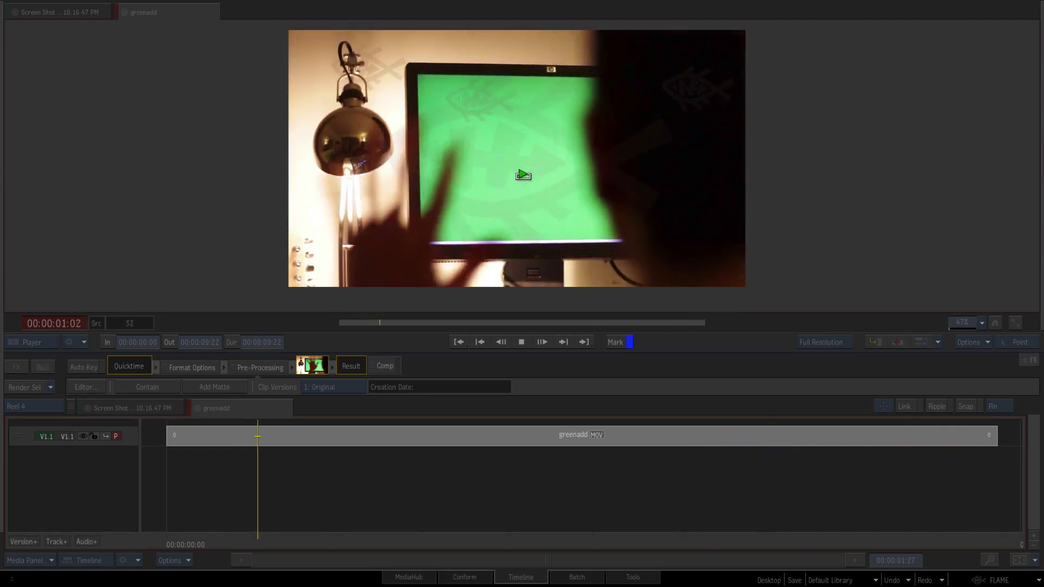
Open the greenadd clip in Batch FX and bring the Screen Shot PNG clip into the schematic
click(529, 207)
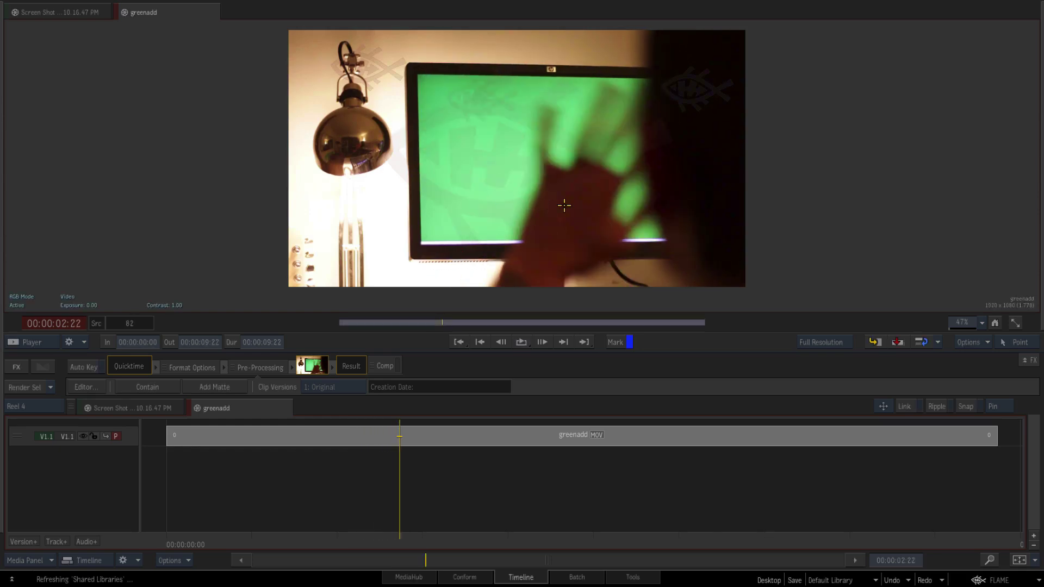
click(16, 369)
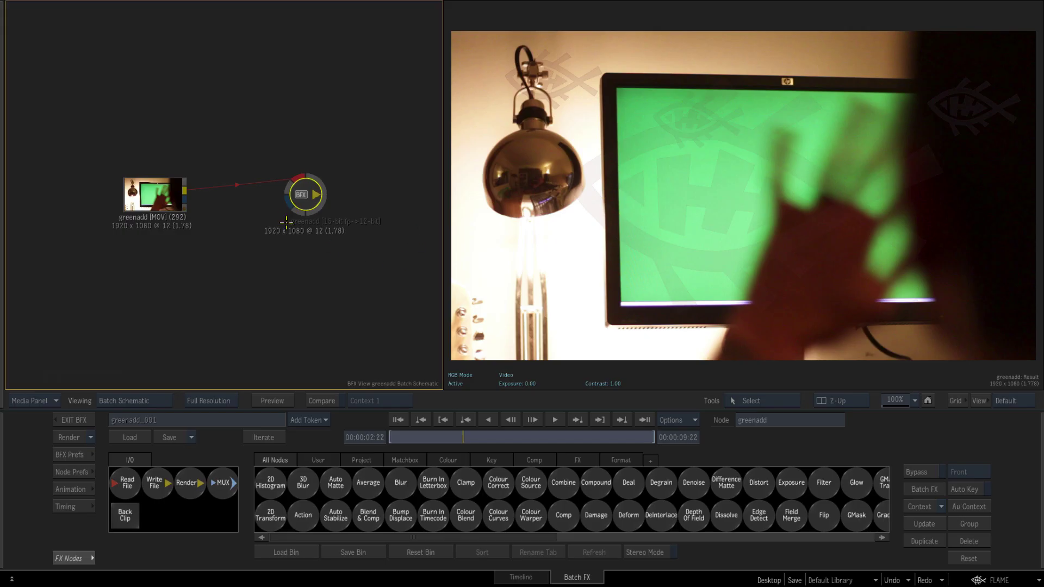
drag(46, 242, 240, 155)
mouse_move(1, 213)
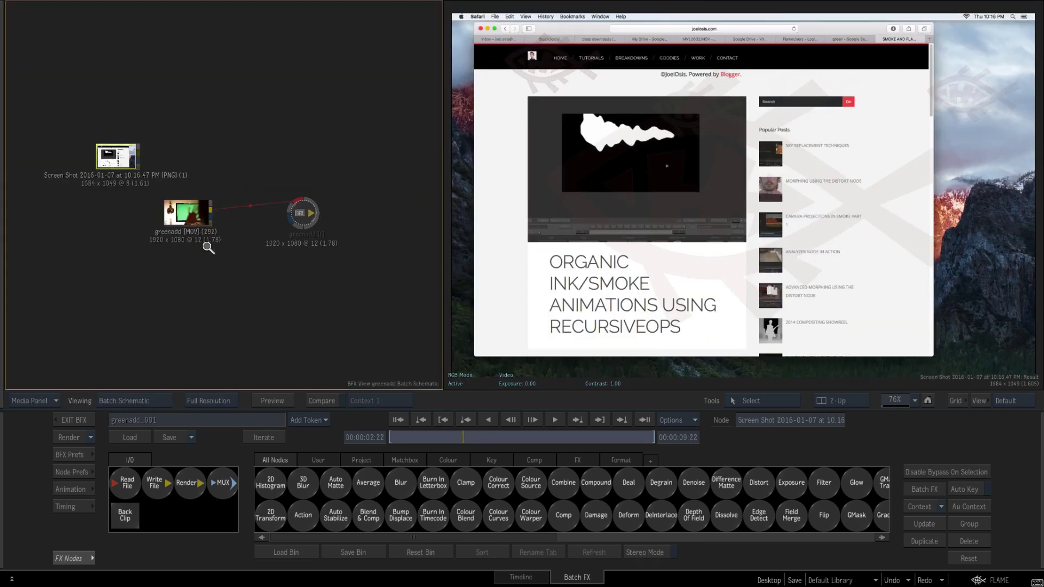
ctrl+drag(208, 246, 257, 207)
click(359, 217)
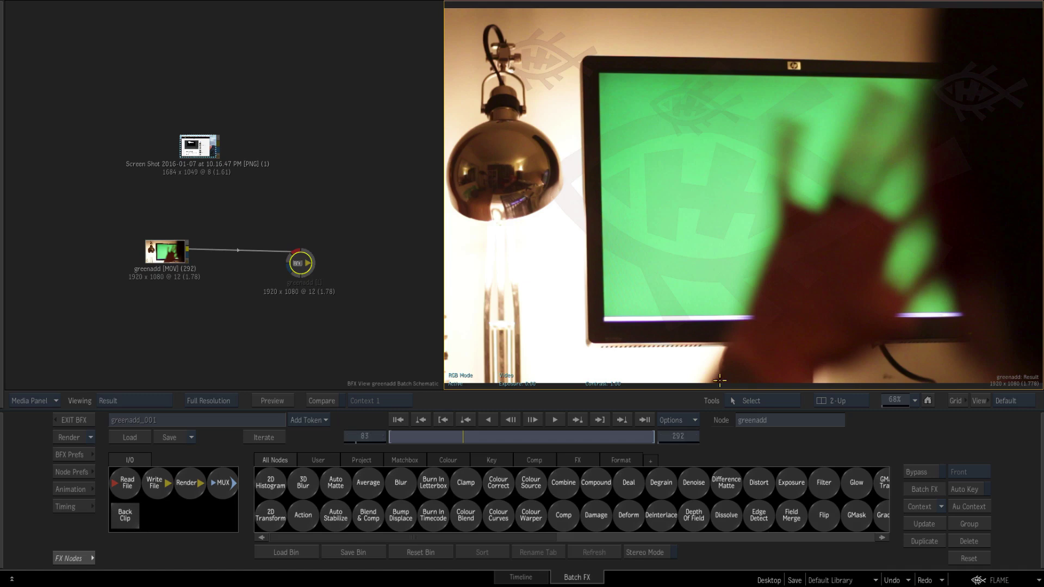
Show only the batch schematic in a 1-Up layout and move the BFX output node farther from the greenadd clip
scroll(326, 304, up, 2)
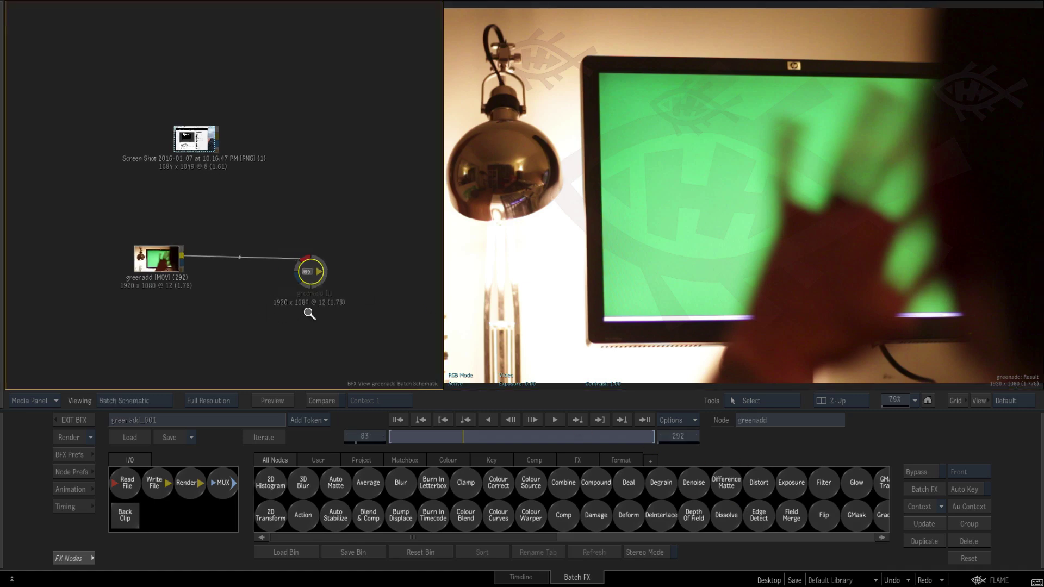
click(976, 401)
click(64, 422)
scroll(249, 287, up, 2)
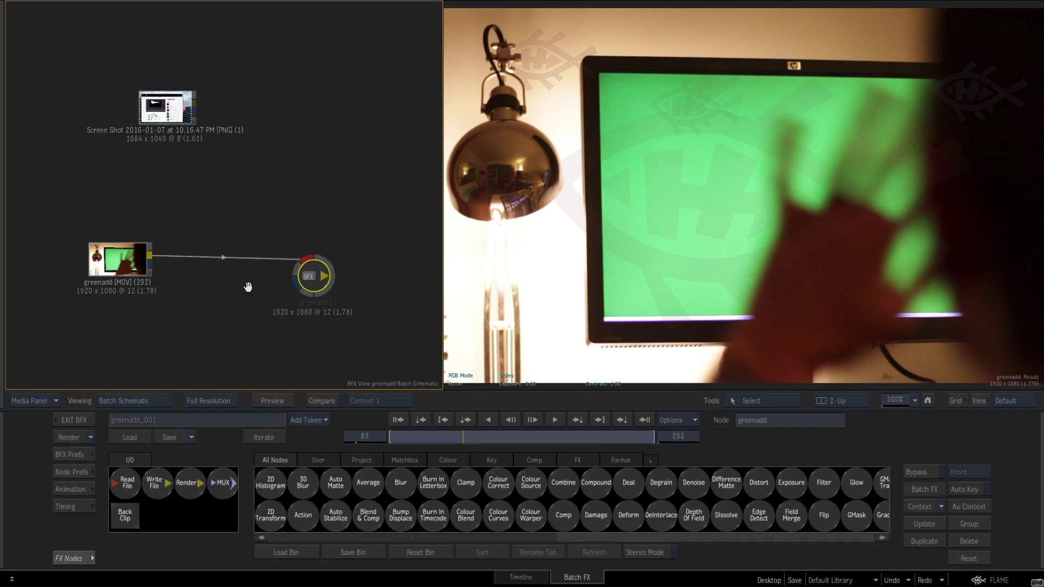
drag(249, 286, 275, 268)
key(alt+1)
ctrl+drag(390, 287, 434, 280)
drag(386, 213, 271, 214)
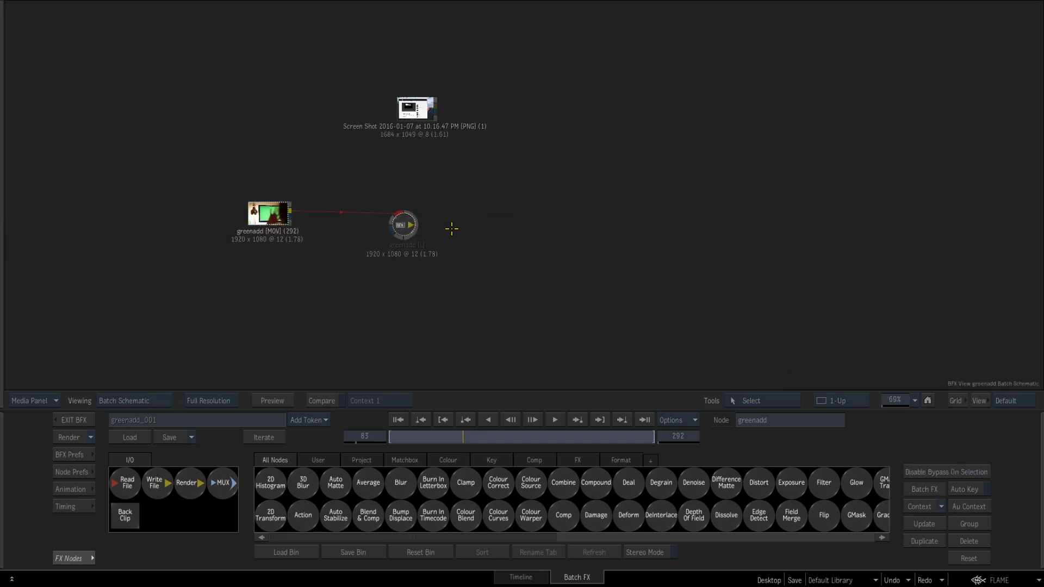
drag(399, 224, 536, 240)
Add a MasterK node fed by the greenadd clip, key the green monitor screen and view the result
key(m)
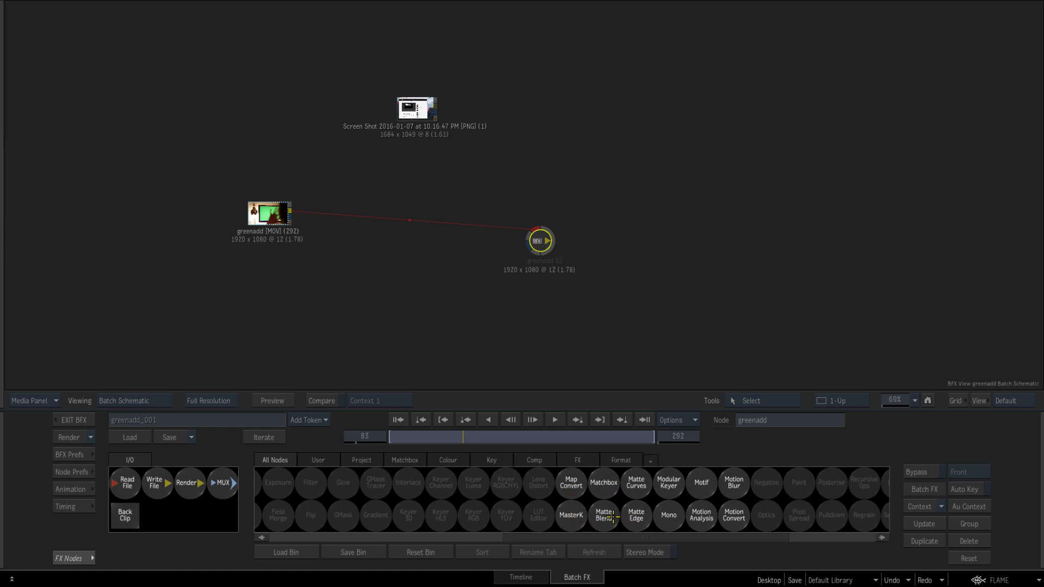
drag(587, 507, 311, 192)
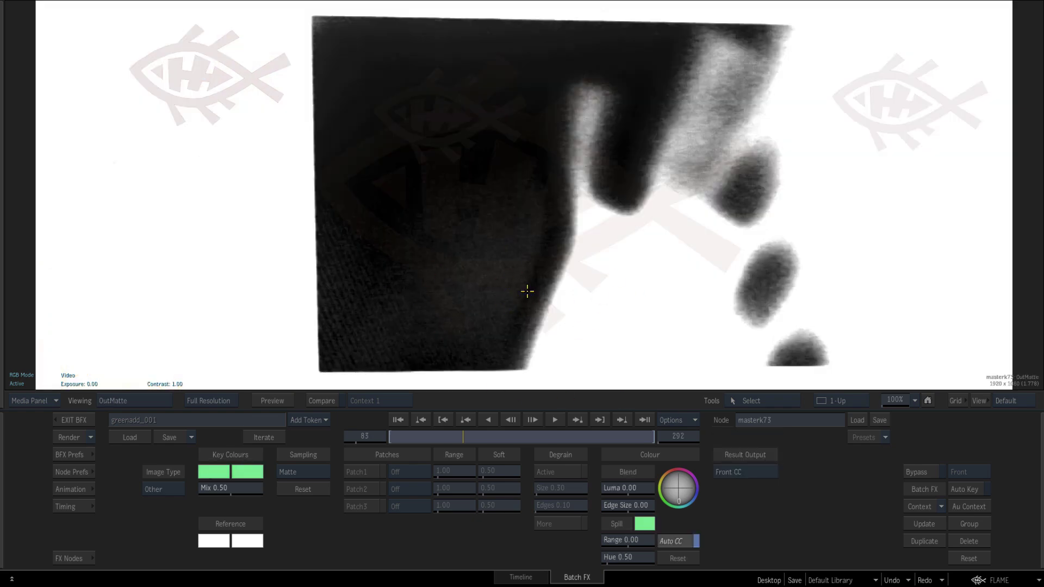
key(F4)
Set MasterK's Split colour to pure green with RGB values 0, 4095, 0
click(646, 524)
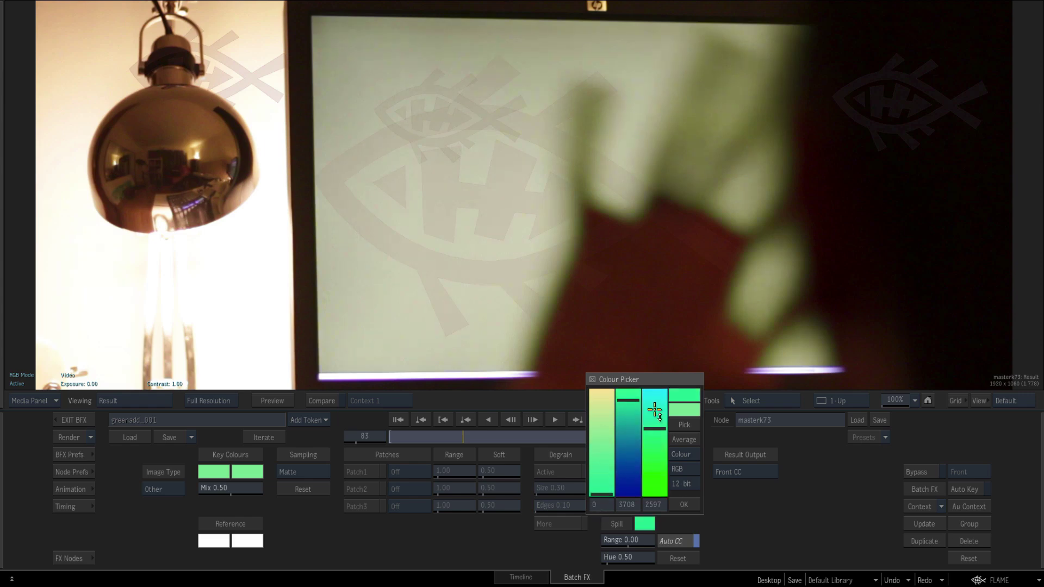
drag(630, 401, 629, 389)
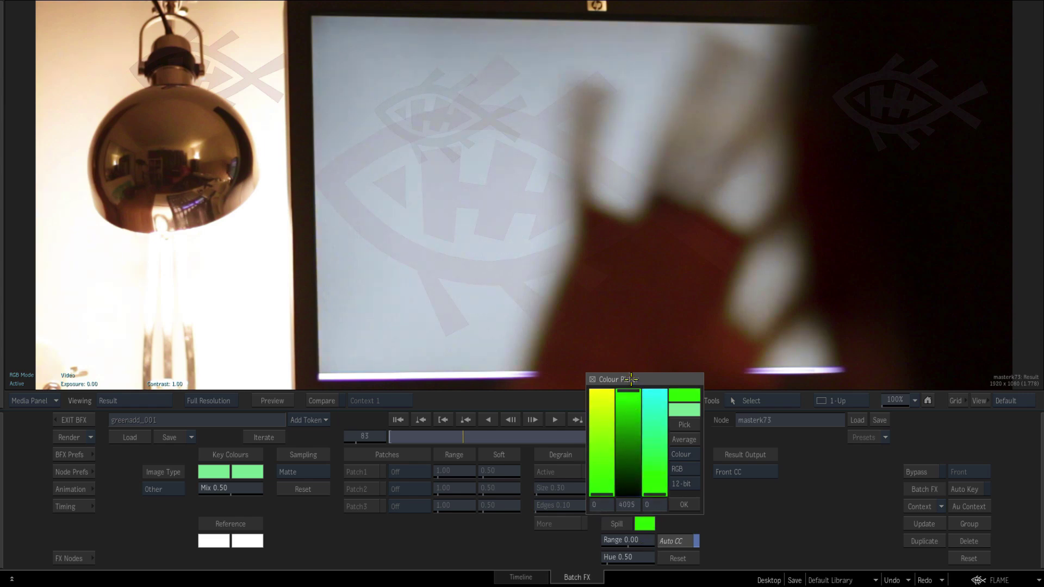
click(681, 393)
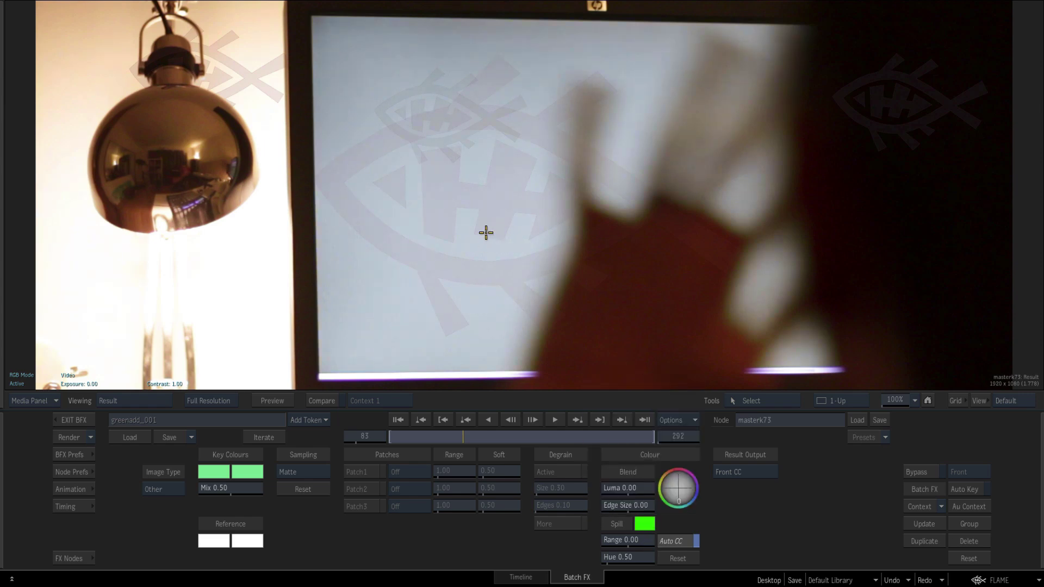
Make room before the output node and add a Comp node combining the MasterK result with the greenadd clip
mouse_move(3, 438)
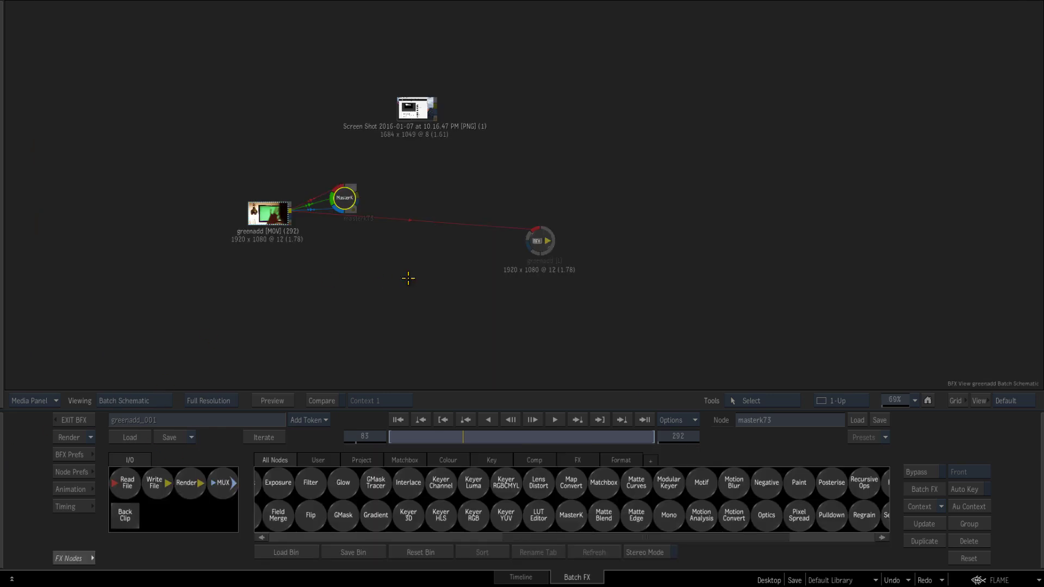
ctrl+drag(493, 297, 532, 287)
drag(558, 248, 579, 248)
drag(443, 326, 493, 332)
key(c)
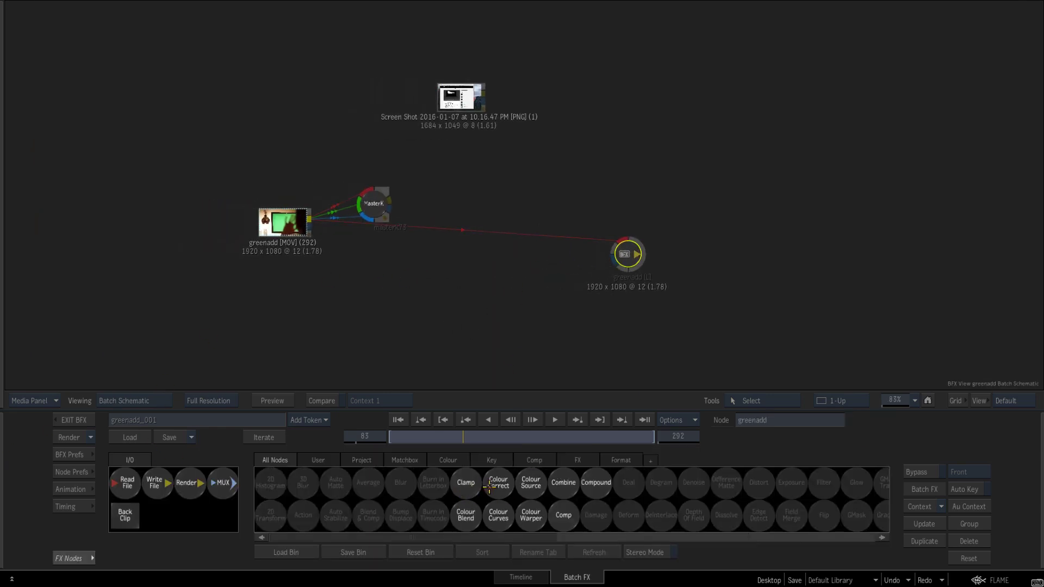
drag(563, 514, 440, 265)
click(439, 262)
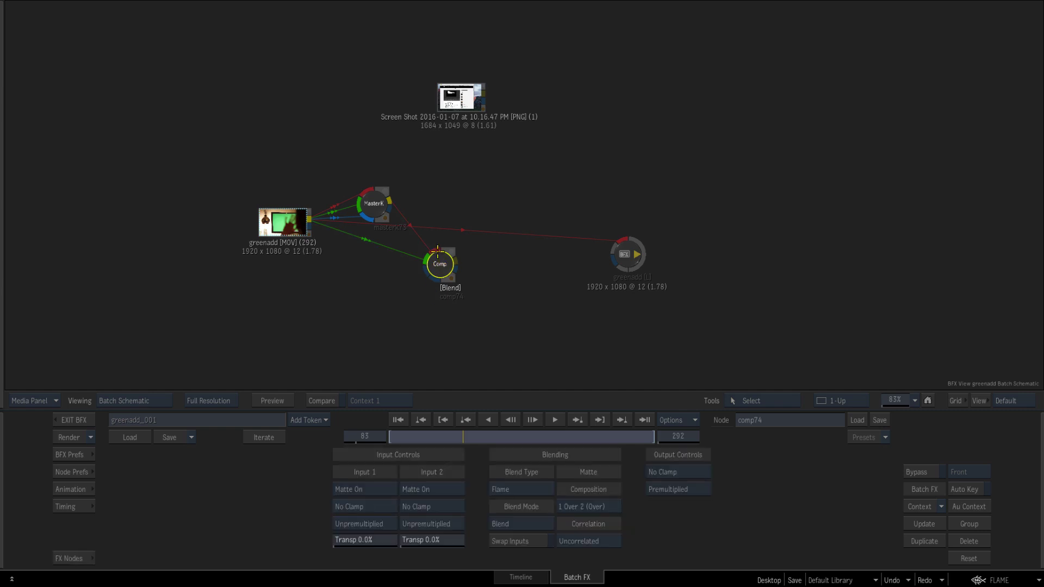
View the Comp node's result and set its blend mode to Difference
key(F4)
key(ctrl+Down)
click(511, 526)
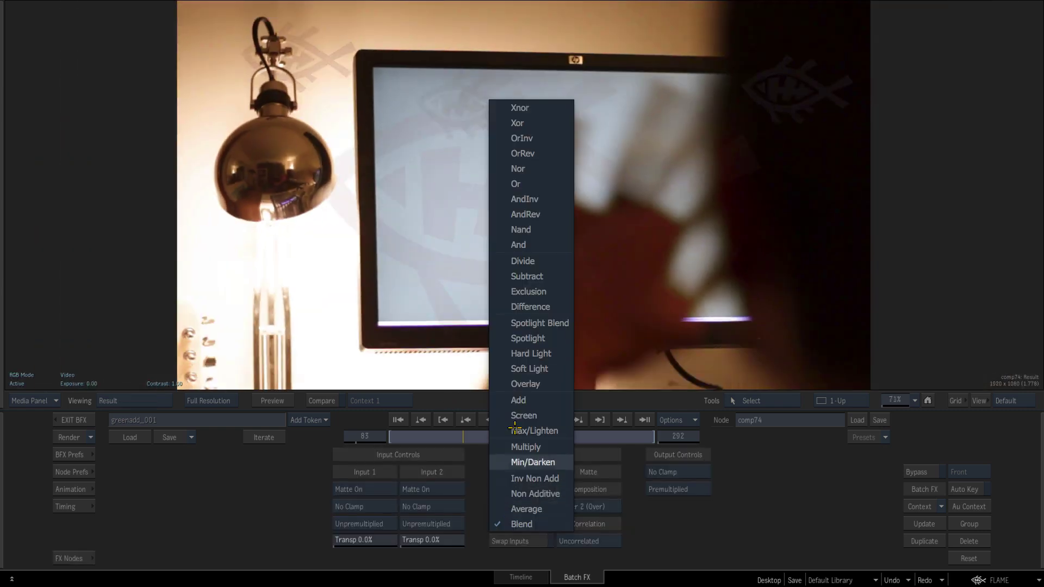
click(521, 307)
ctrl+drag(463, 247, 506, 257)
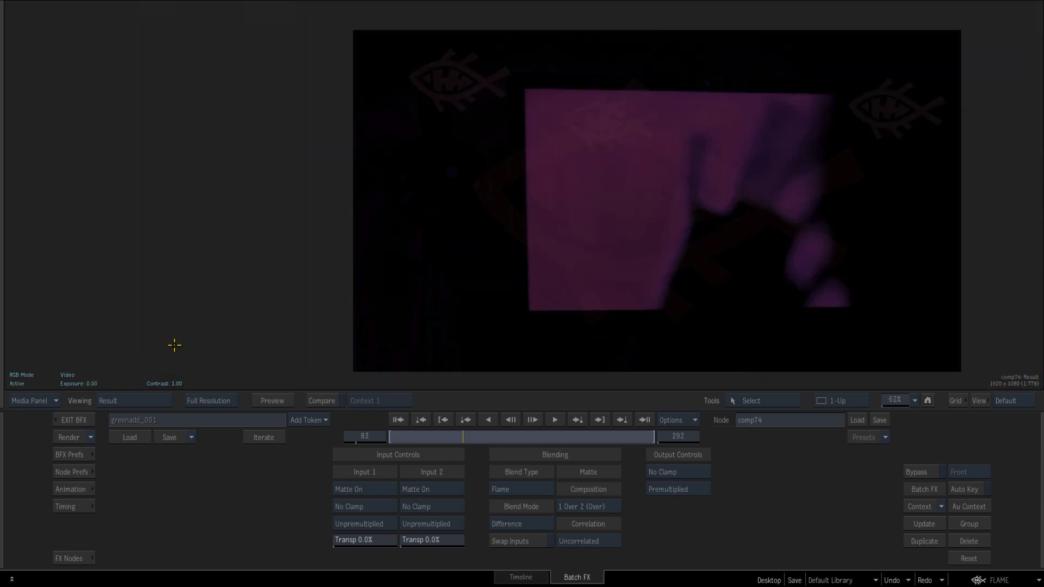
Move the output node farther out and add a Mono node fed by the Comp result
mouse_move(3, 472)
drag(494, 301, 489, 302)
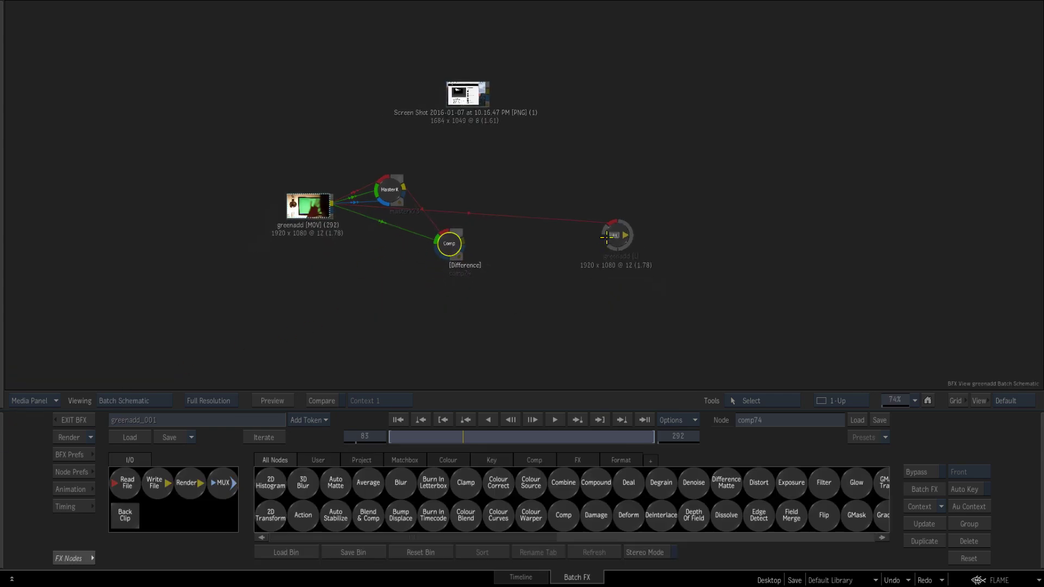
drag(617, 235, 662, 233)
scroll(582, 489, down, 5)
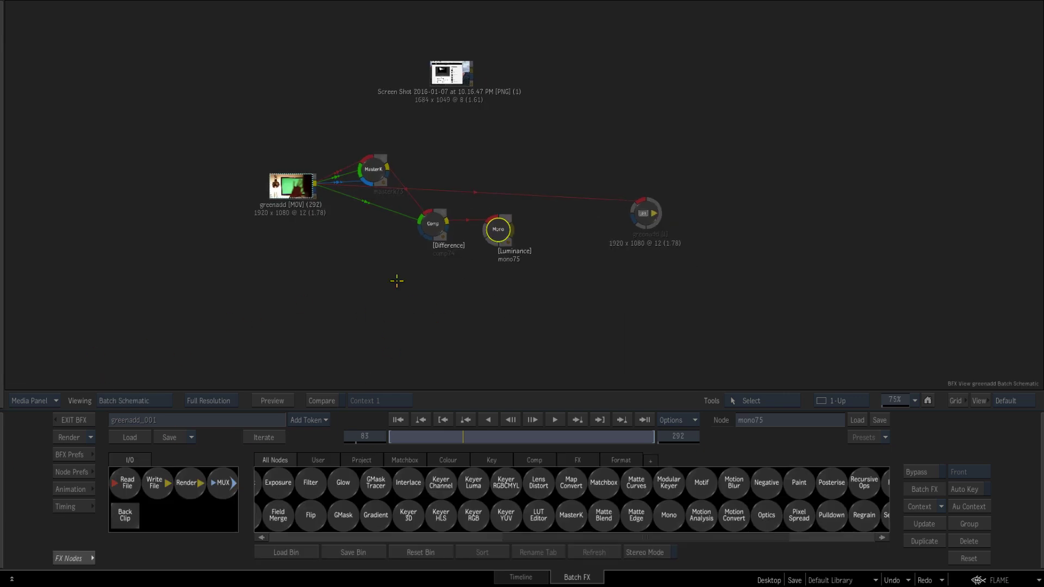
Place the Screen Shot clip below the greenadd clip and space the Mono node away from Comp
drag(467, 92, 340, 329)
middle_drag(467, 256, 475, 219)
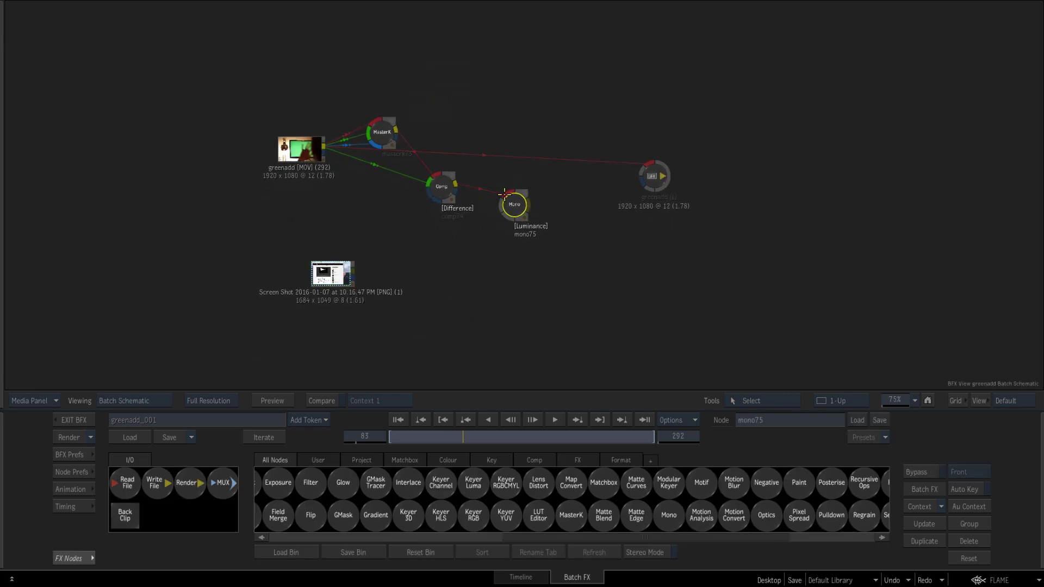
drag(512, 191, 528, 201)
drag(342, 268, 326, 266)
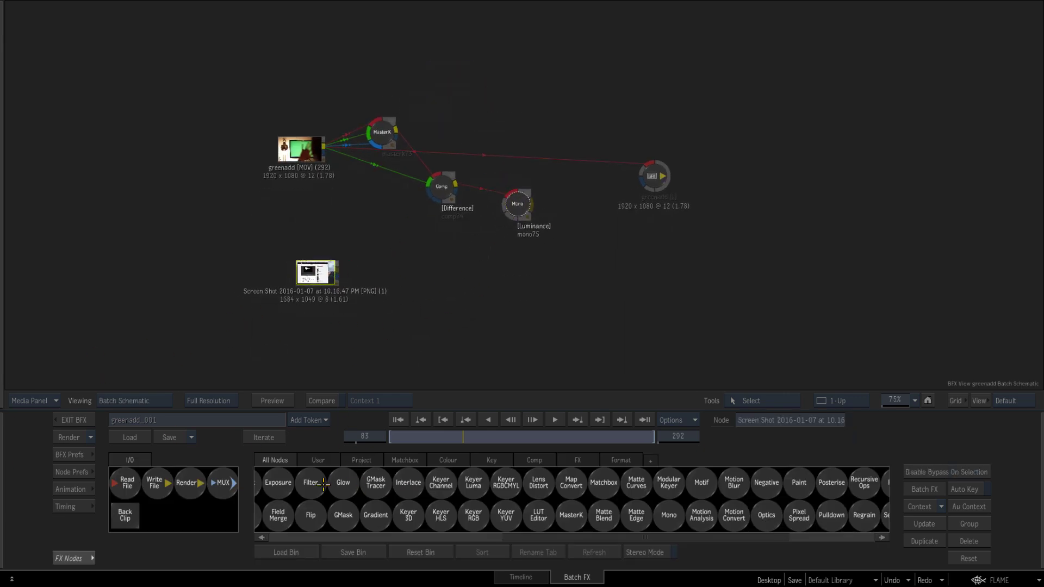
drag(526, 251, 538, 246)
drag(529, 199, 525, 204)
drag(491, 311, 499, 312)
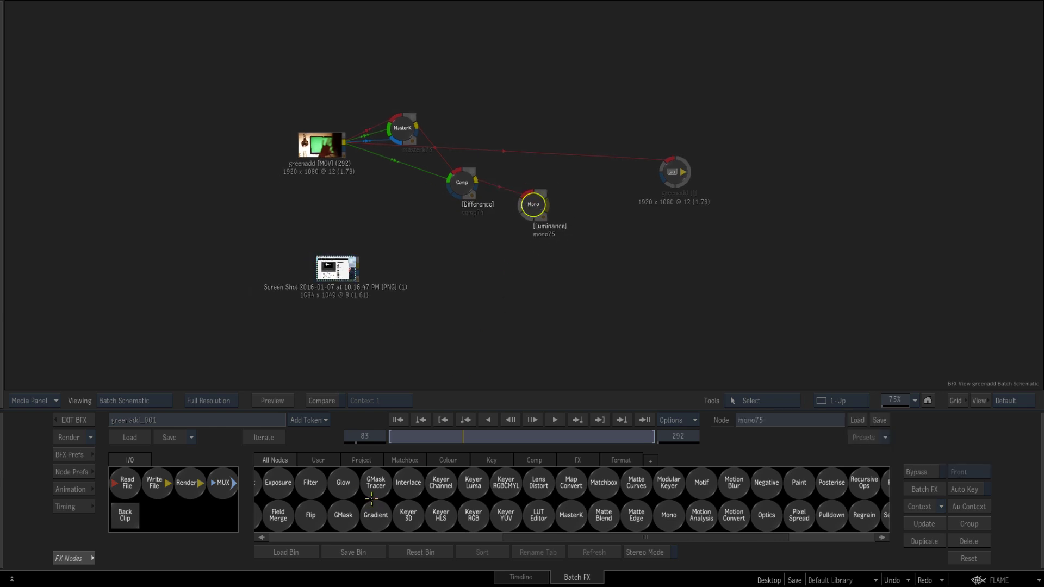
Add an Action node with the greenadd clip as background and the Screen Shot clip as media
drag(357, 535, 393, 538)
scroll(393, 538, left, 3)
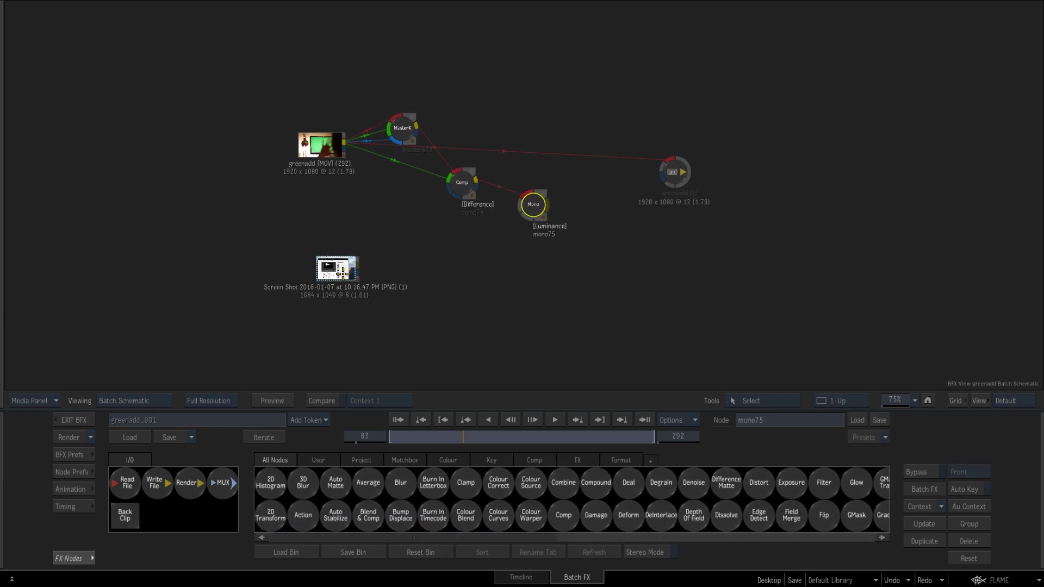
drag(343, 272, 323, 280)
drag(524, 185, 521, 194)
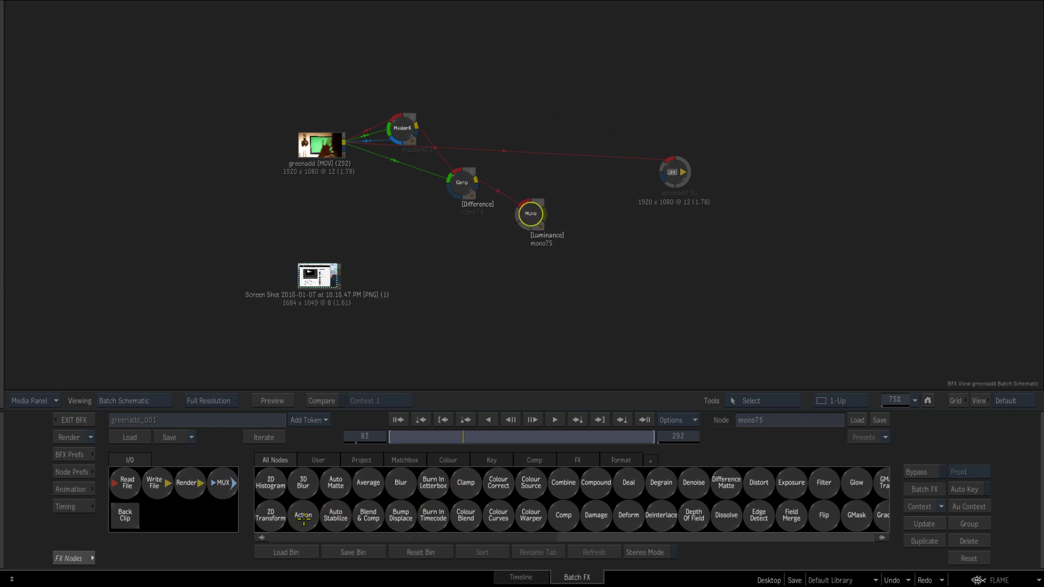
mouse_move(441, 264)
mouse_down()
mouse_move(427, 281)
mouse_move(375, 137)
mouse_move(404, 178)
mouse_move(422, 293)
mouse_move(440, 288)
mouse_move(355, 283)
mouse_move(441, 283)
mouse_up()
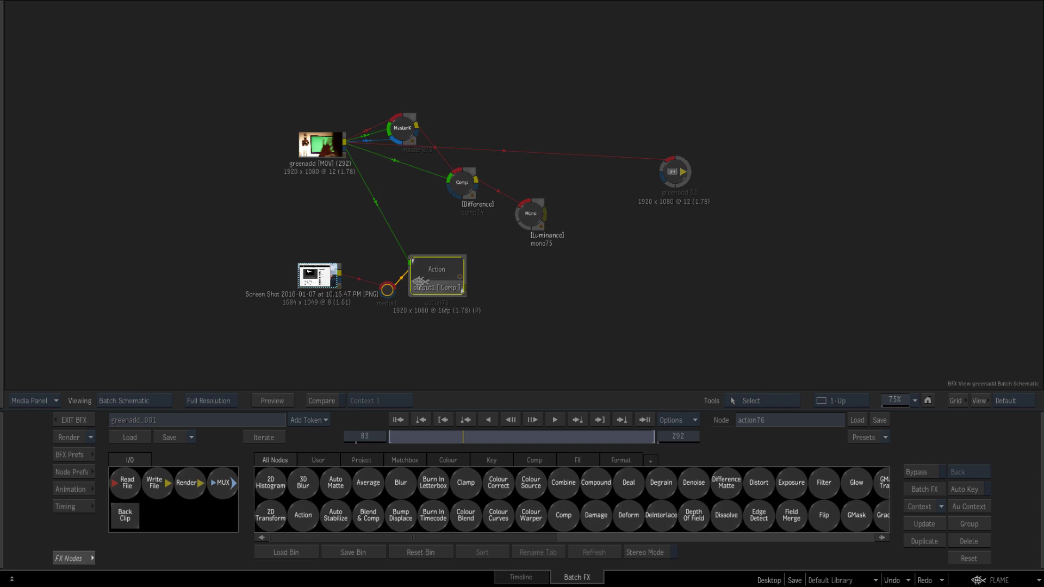
Open the Action node's object settings and set the screenshot surface's blend mode to Difference
double_click(420, 281)
click(121, 490)
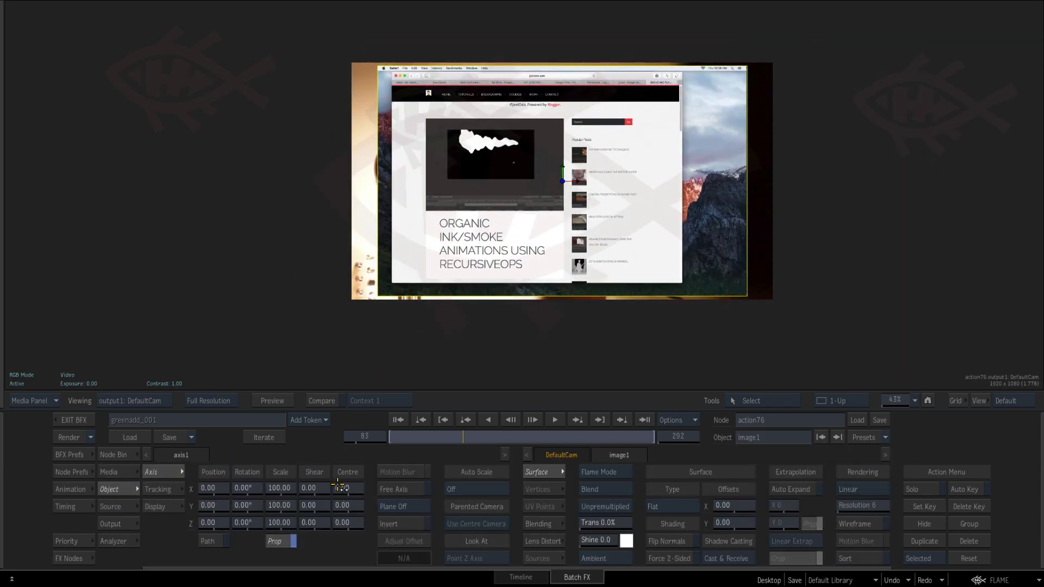
click(589, 491)
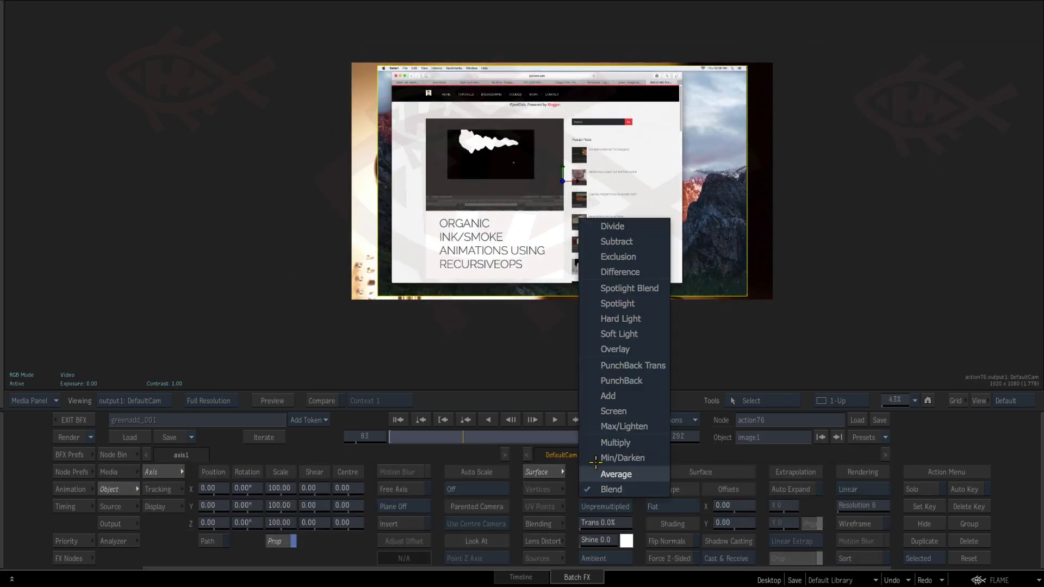
click(625, 273)
scroll(501, 292, up, 1)
Scale the screenshot's axis to 53% and go to frame 227
ctrl+drag(501, 293, 496, 295)
drag(272, 520, 253, 506)
drag(494, 436, 595, 417)
drag(492, 298, 443, 284)
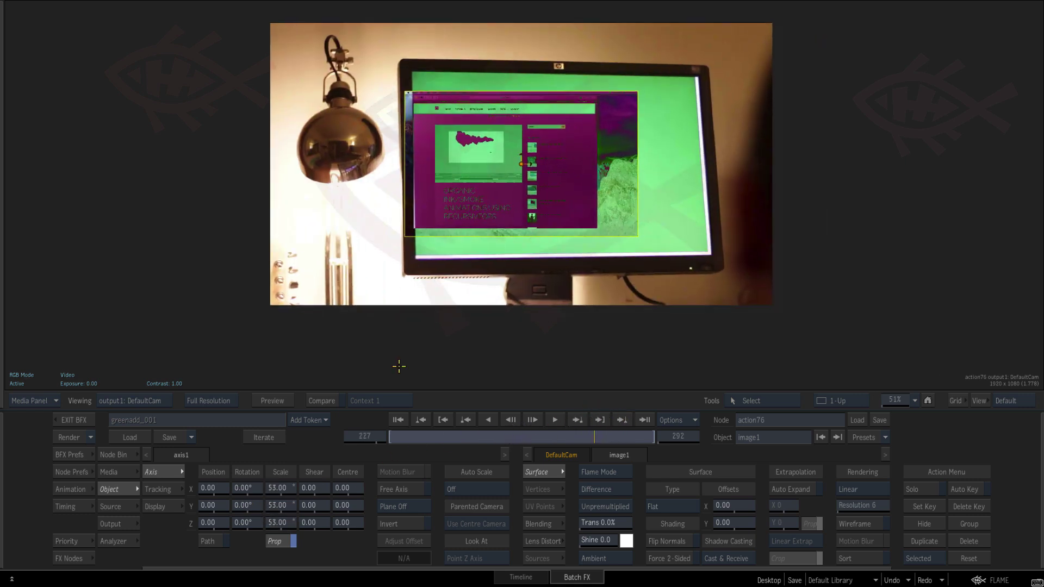
Set the screenshot axis to X position 147, scale 68% and Y rotation 0 to cover the monitor screen
drag(211, 489, 646, 482)
click(661, 506)
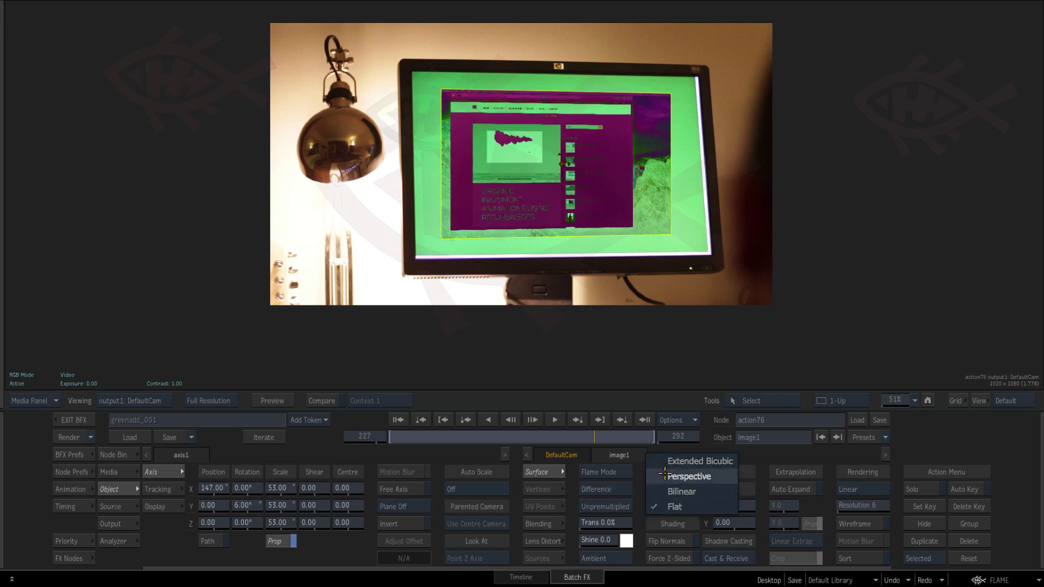
drag(289, 522, 445, 499)
ctrl+click(250, 506)
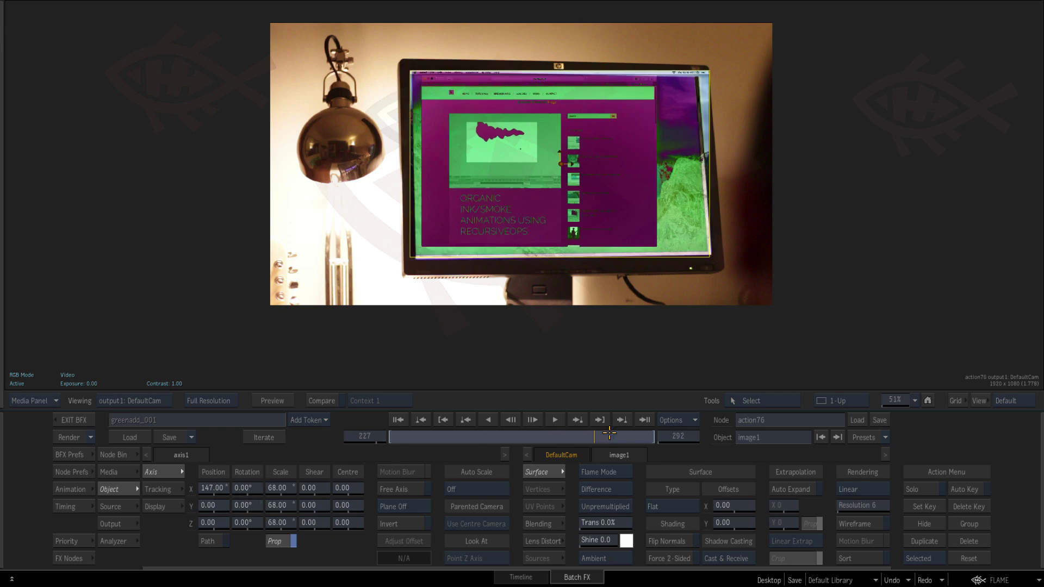
Change the screenshot's surface type to Perspective
click(602, 497)
click(674, 509)
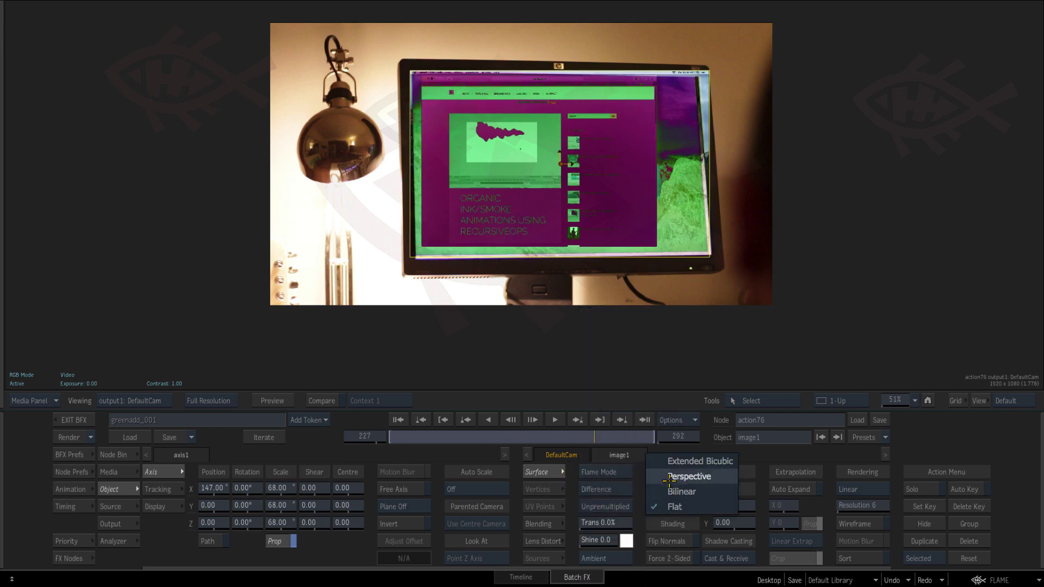
click(688, 475)
Align the four corners of the screenshot surface with the corners of the monitor's green screen
drag(411, 78, 410, 66)
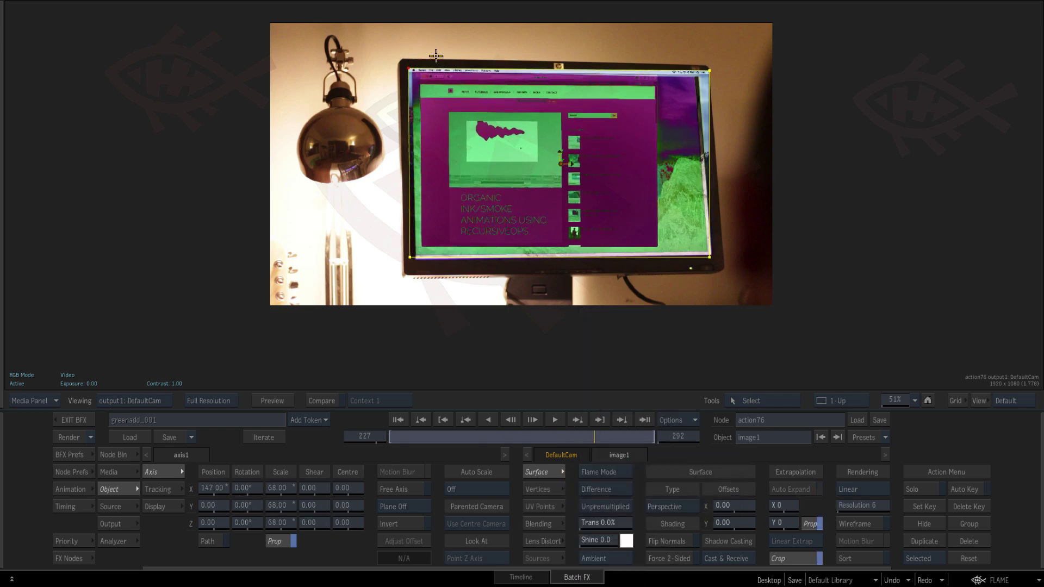
ctrl+drag(690, 51, 700, 71)
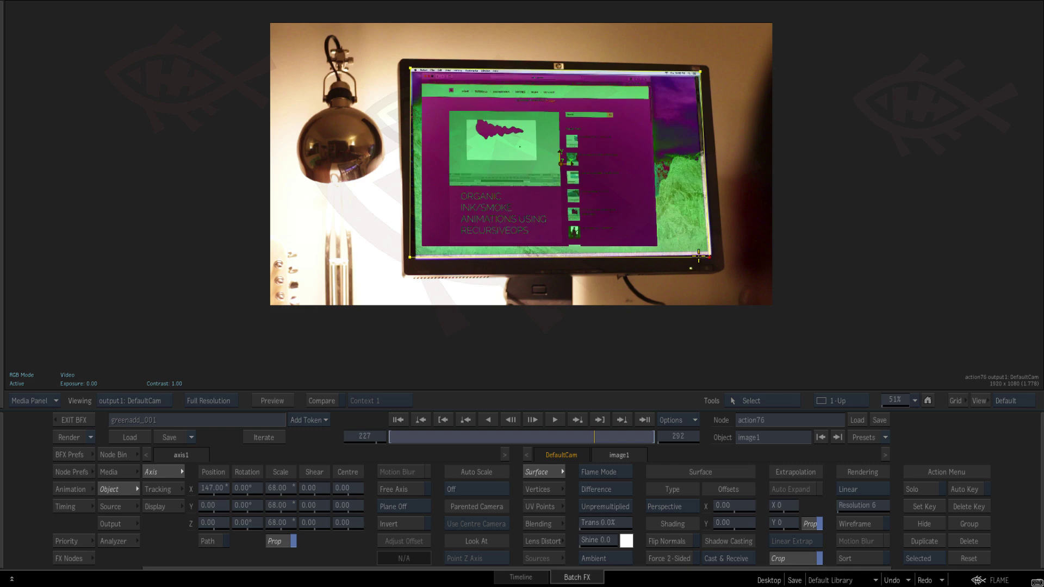
drag(699, 256, 714, 258)
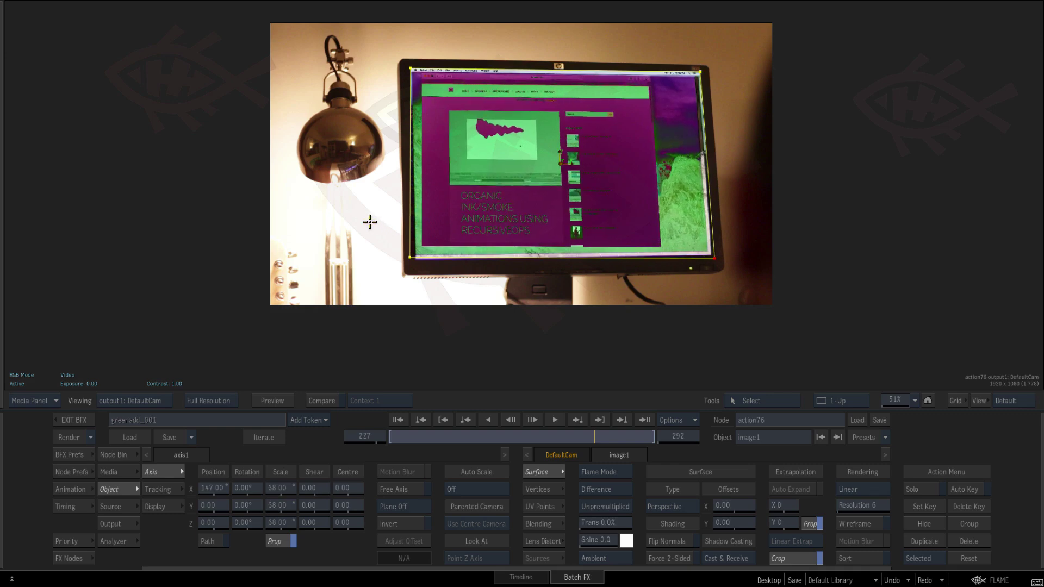
drag(405, 254, 412, 260)
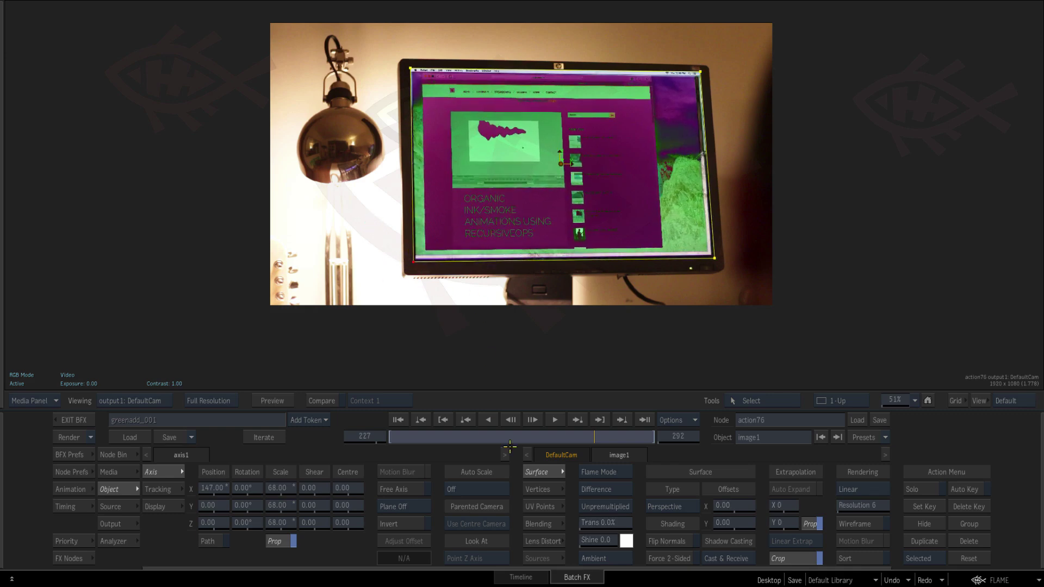
Set the screenshot surface's blend mode to Blend and go to frame 124
click(591, 495)
click(604, 567)
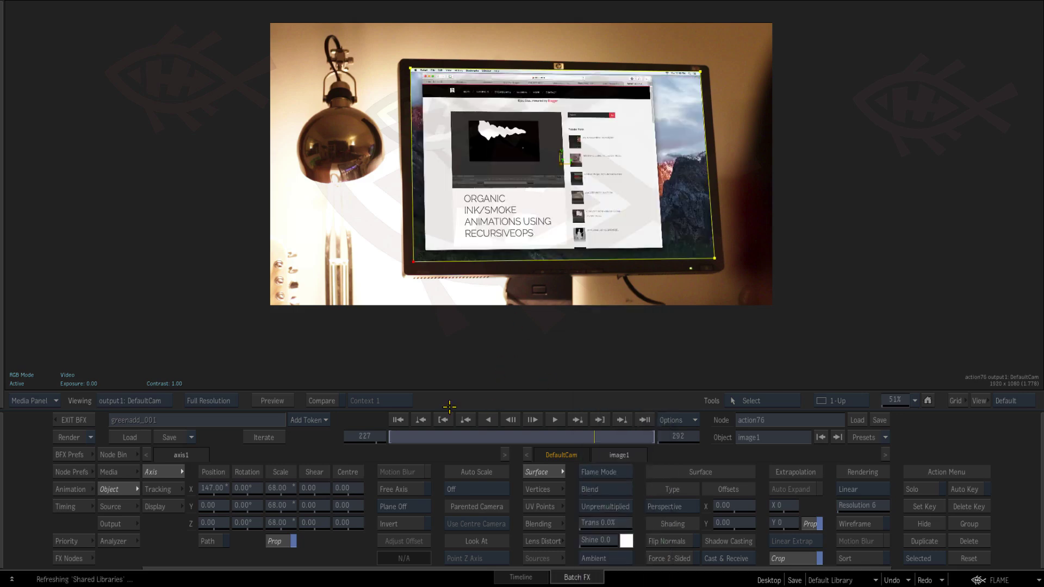
drag(405, 428, 2, 471)
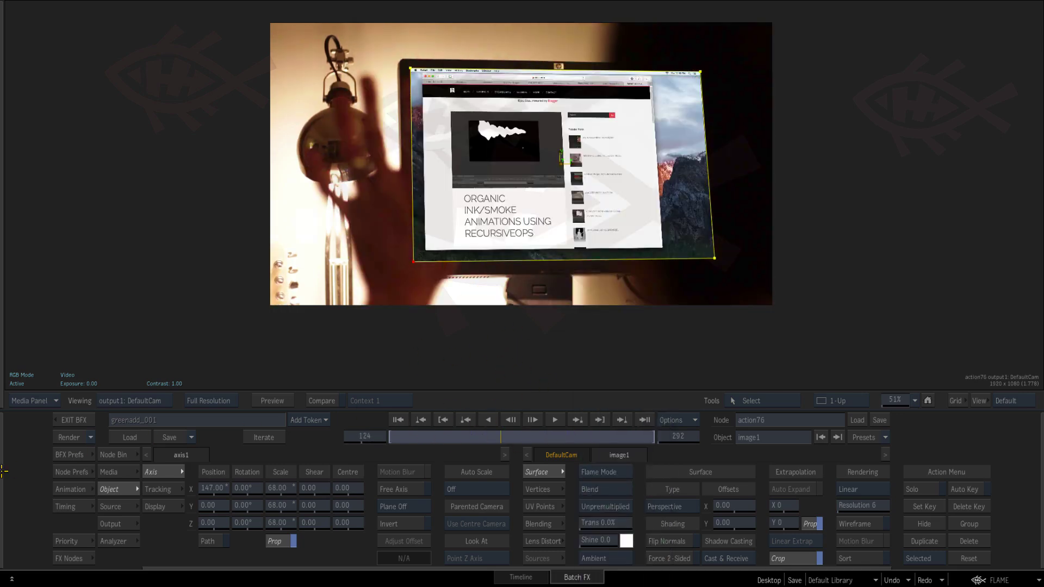
Add a Comp node with the Mono output as front and the Action output as back, and set its blend mode to Multiply
key(Escape)
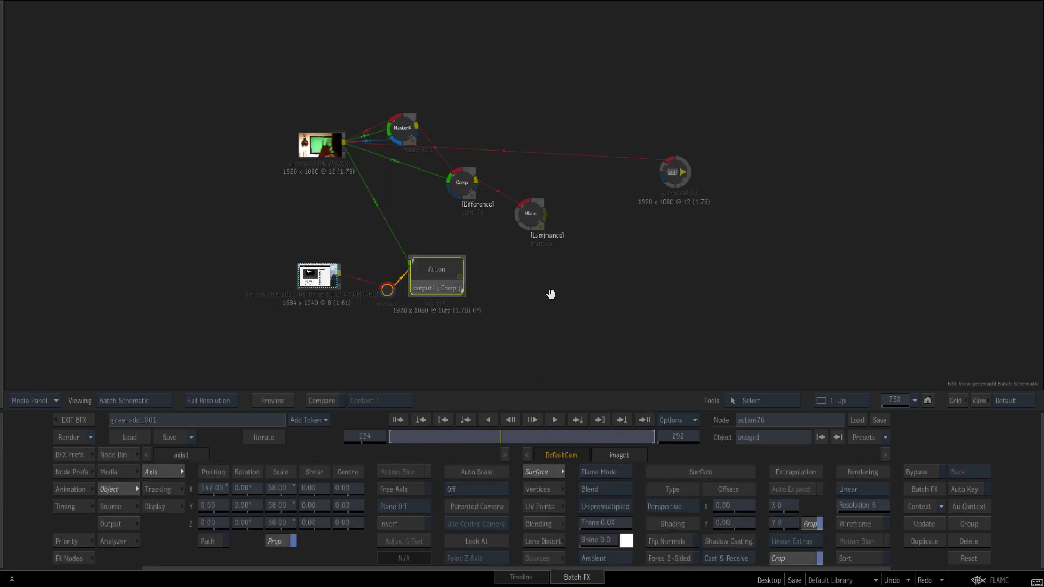
drag(551, 294, 555, 292)
drag(536, 211, 528, 216)
click(74, 559)
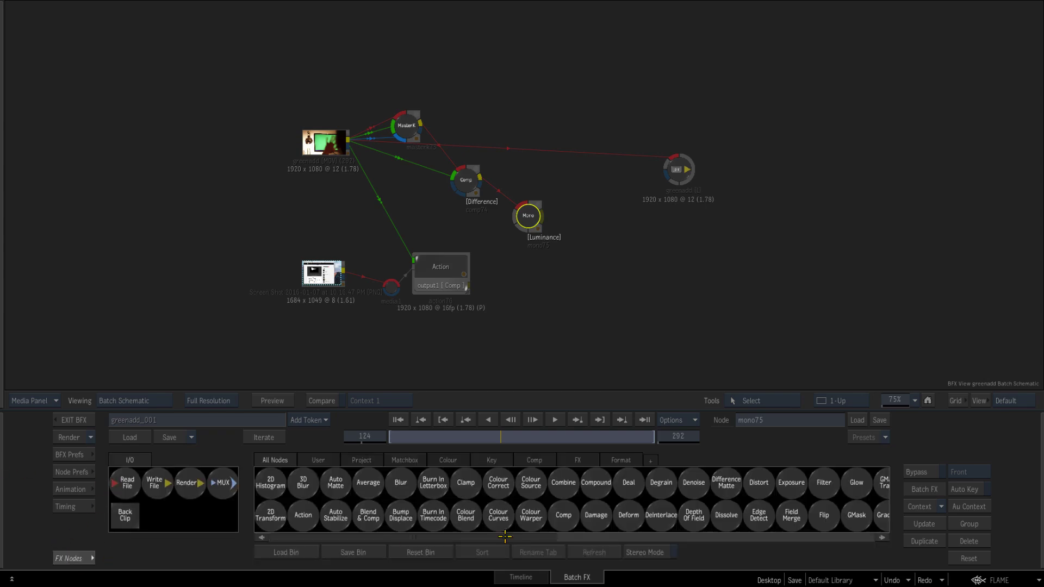
drag(568, 516, 616, 259)
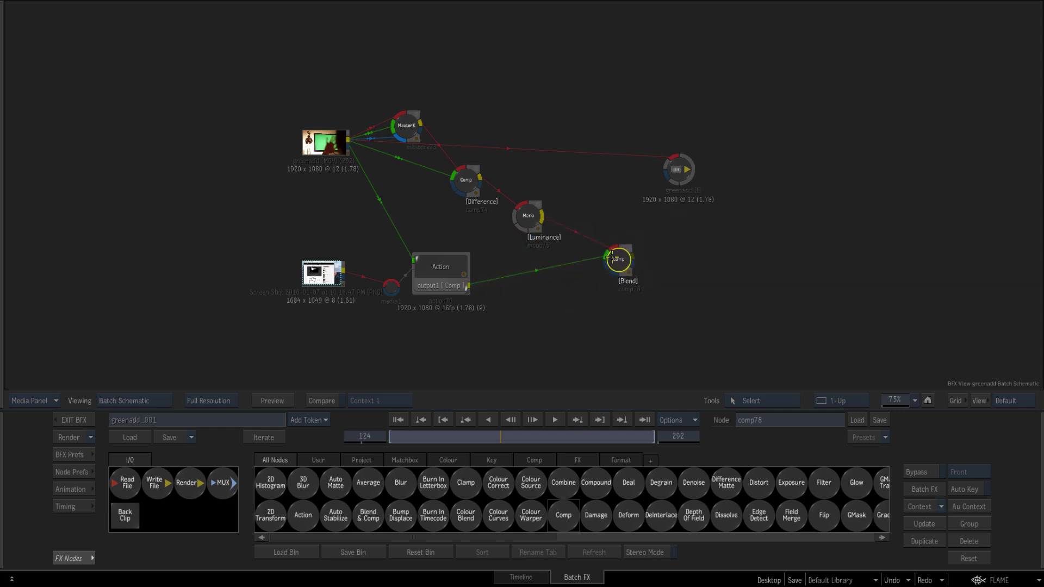
key(F4)
click(527, 521)
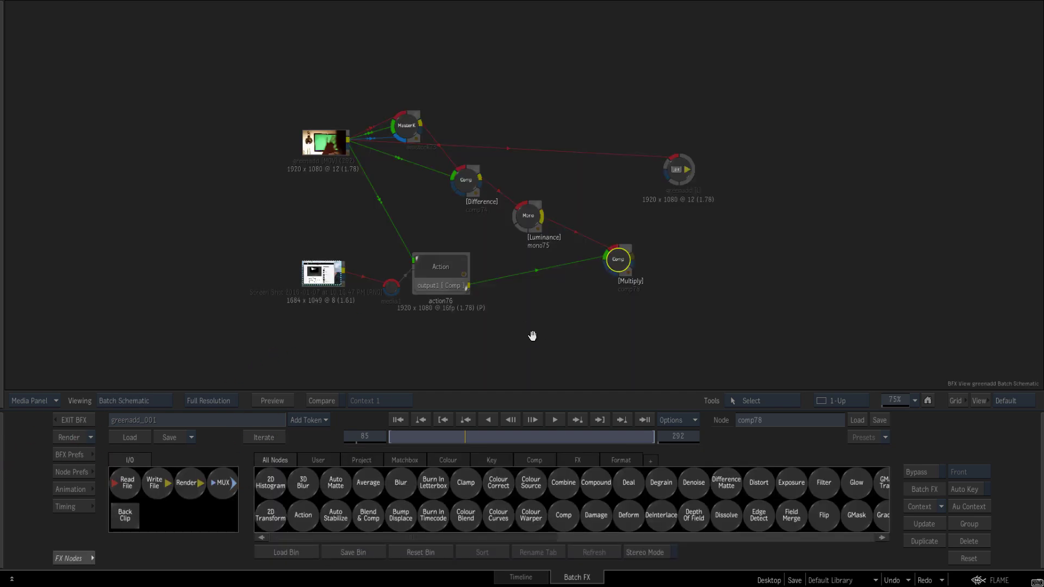
Move the greenadd output node farther from the Multiply comp to free space in the schematic
drag(533, 336, 490, 313)
ctrl+drag(489, 313, 579, 270)
drag(623, 121, 769, 129)
ctrl+drag(770, 129, 691, 167)
drag(699, 155, 727, 157)
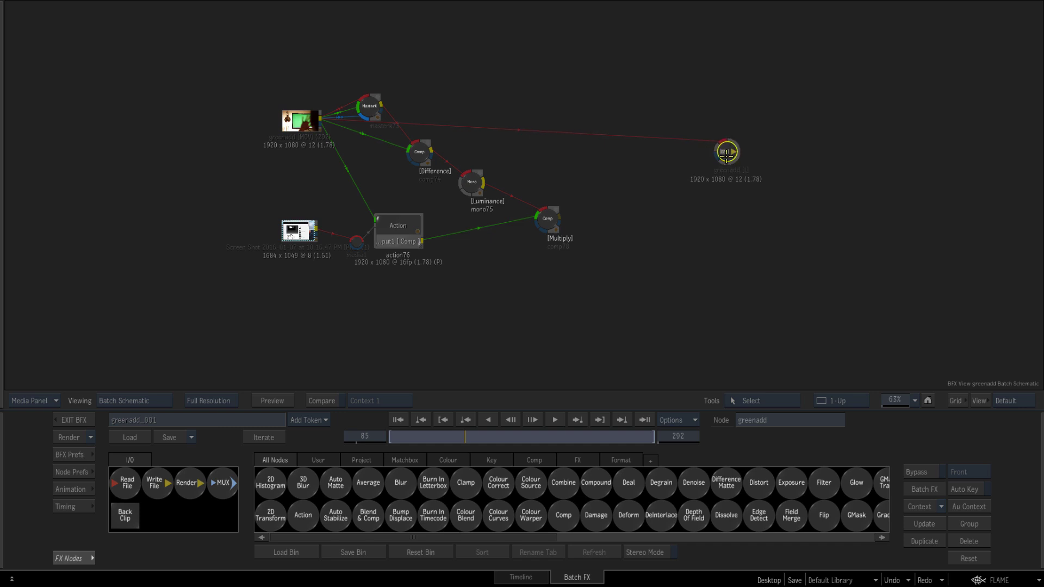
scroll(546, 232, up, 1)
Add a Comp node with MasterK as front and the Multiply comp as back, and set its blend mode to Add
drag(566, 514, 587, 223)
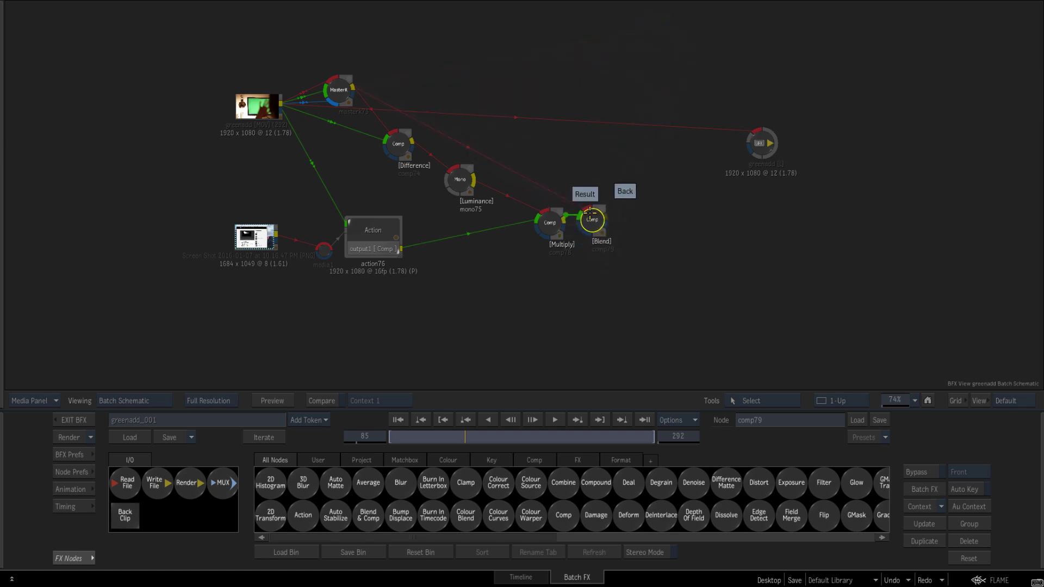
shift+drag(590, 213, 598, 154)
click(600, 157)
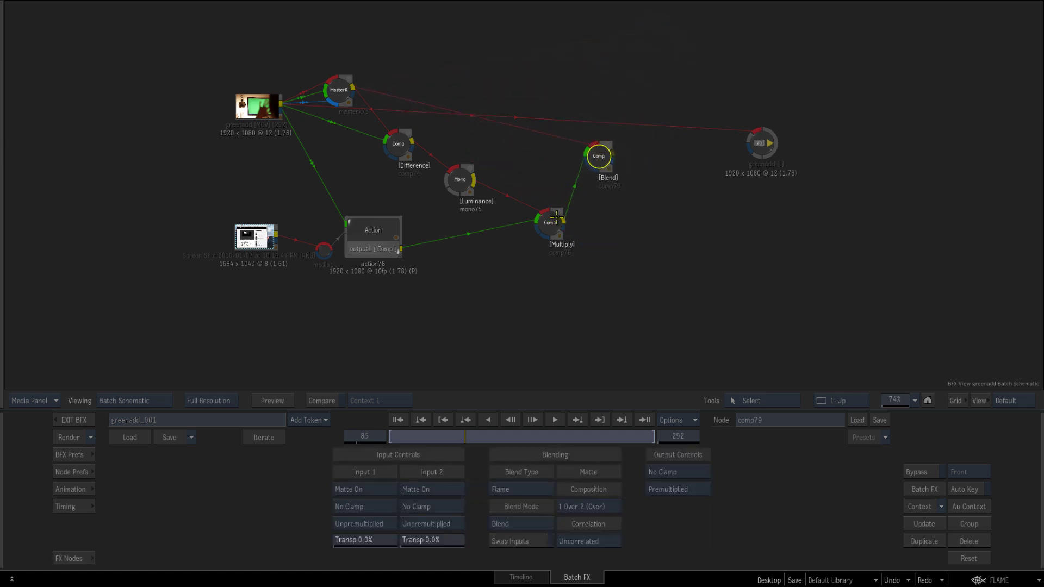
key(F4)
click(519, 524)
click(498, 397)
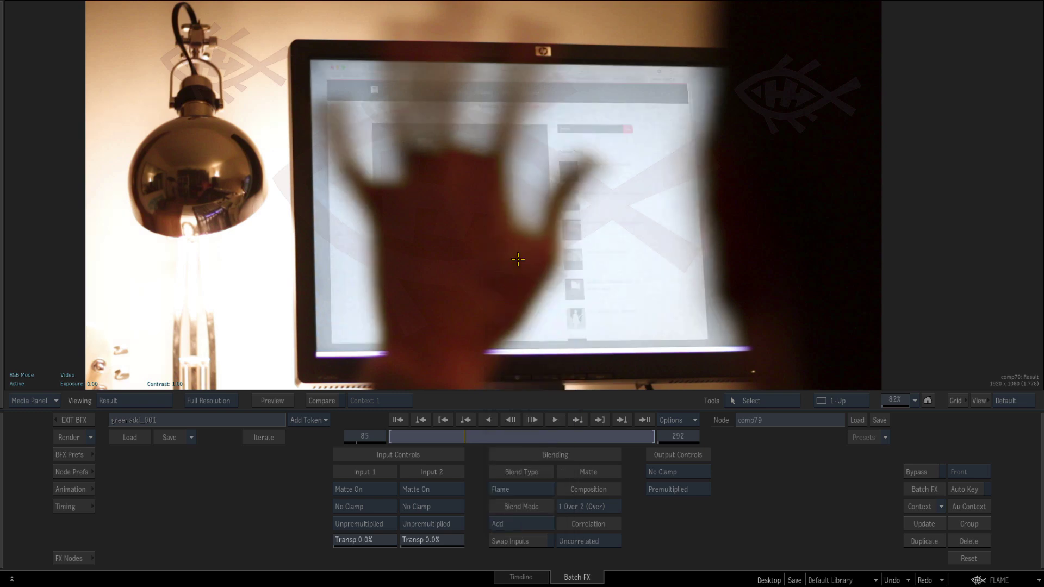
Show the schematic and result in a 2-Up view, and set the Add comp as Context 1
key(alt+2)
ctrl+drag(683, 252, 590, 242)
ctrl+drag(305, 187, 242, 138)
right_click(376, 225)
mouse_move(419, 361)
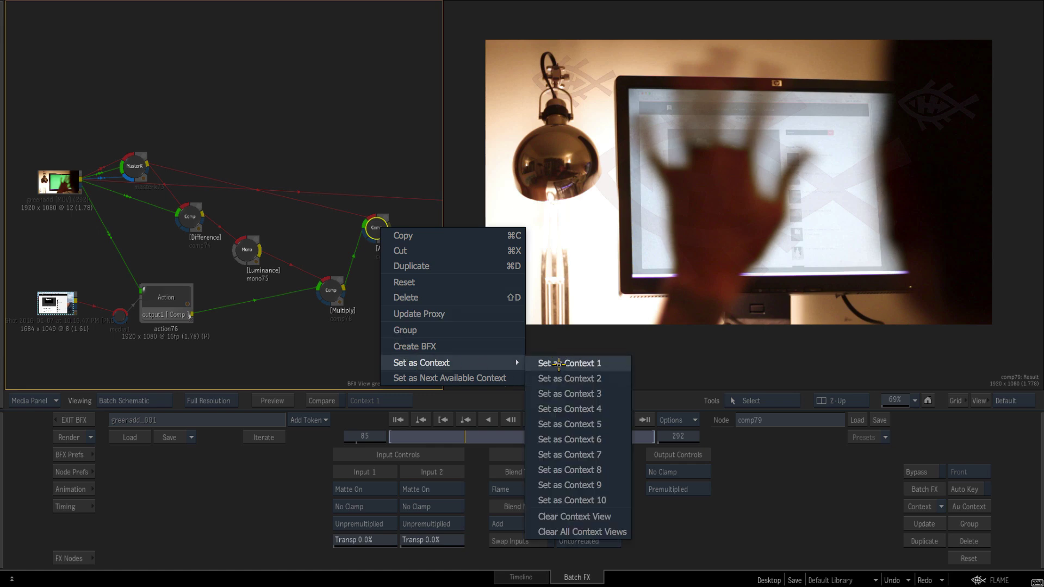
click(571, 363)
Set the MasterK node's Blend Luma to -1.32 and view Context 1
click(142, 175)
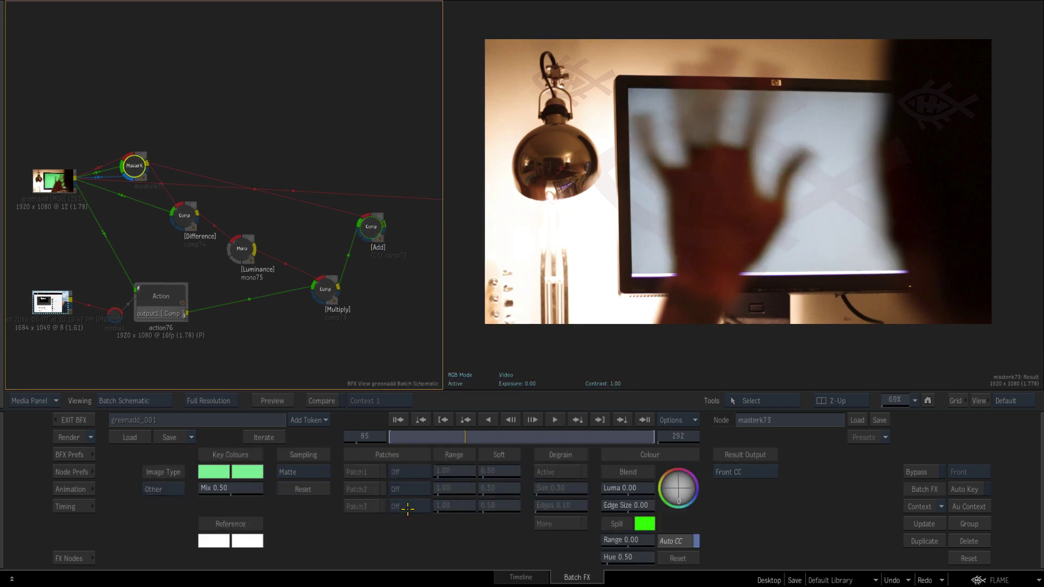
drag(626, 487, 570, 318)
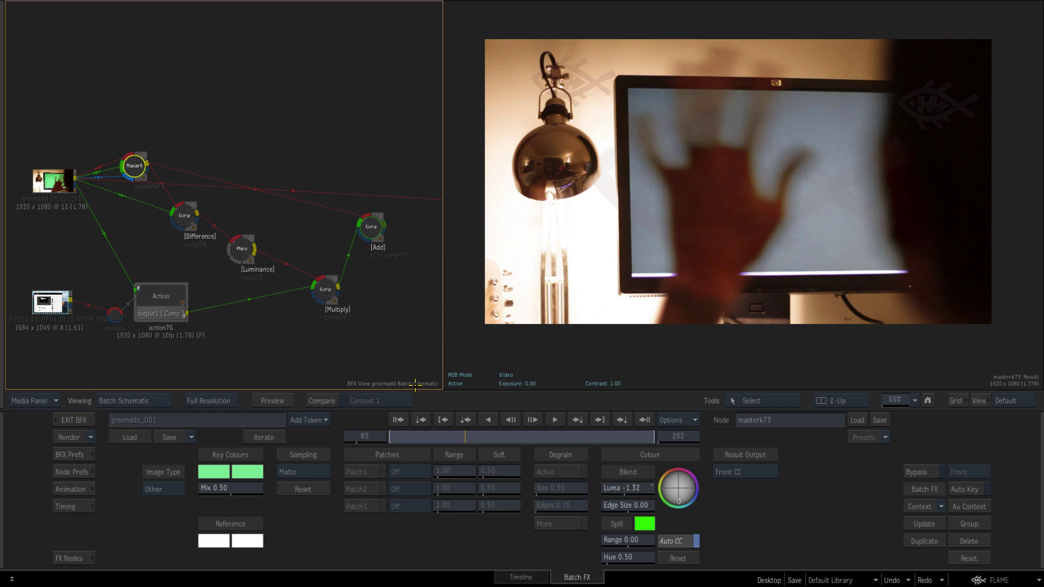
click(466, 248)
key(1)
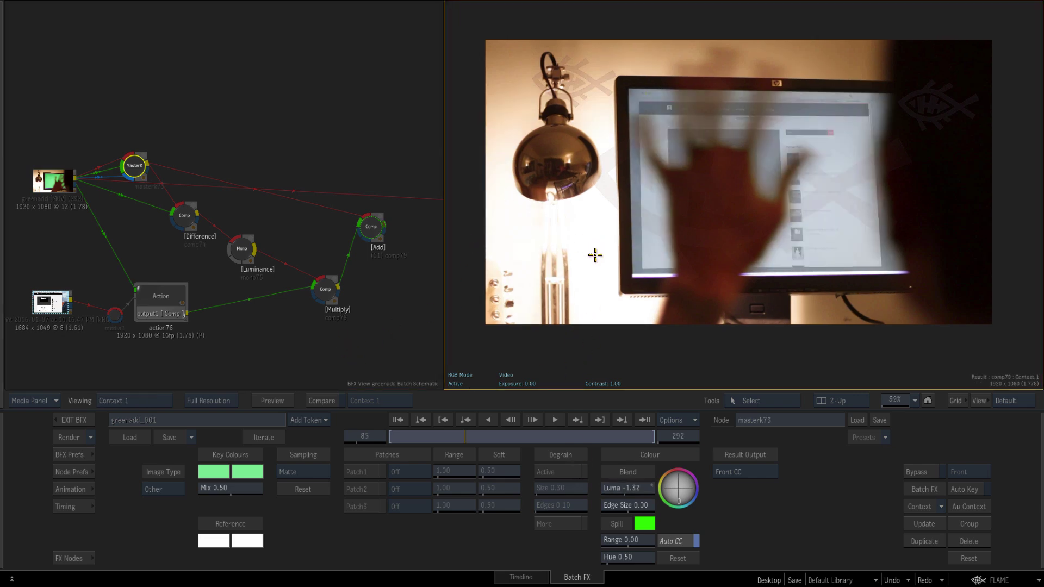
Reset MasterK's Blend Luma and set it to -1.69 while checking the Context 1 composite
ctrl+drag(578, 305, 731, 297)
ctrl+click(623, 486)
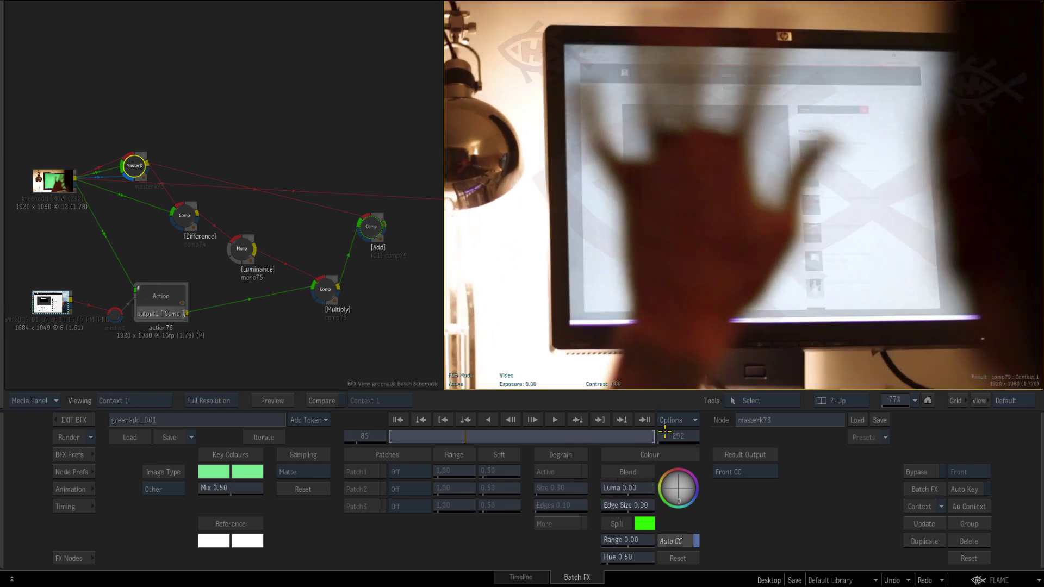
drag(642, 486, 500, 449)
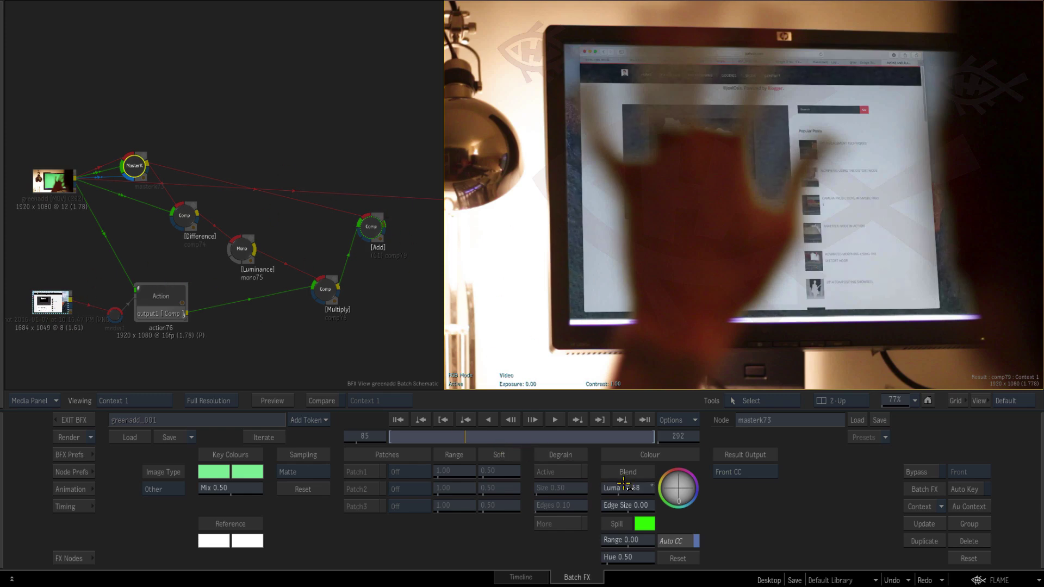
drag(624, 486, 674, 467)
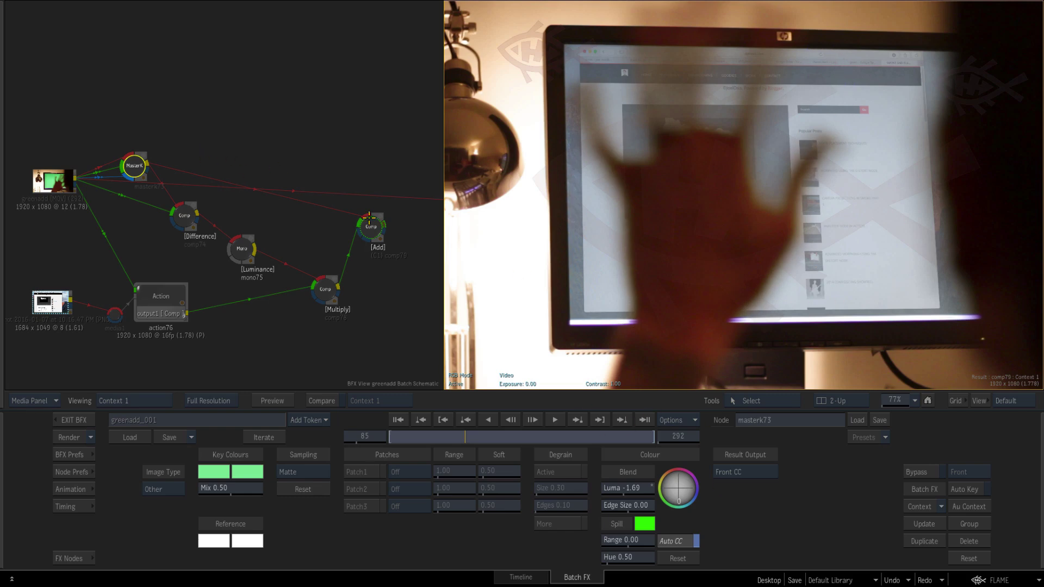
Compare the results of the MasterK node, the greenadd source clip and the Add comp around the hand
key(F4)
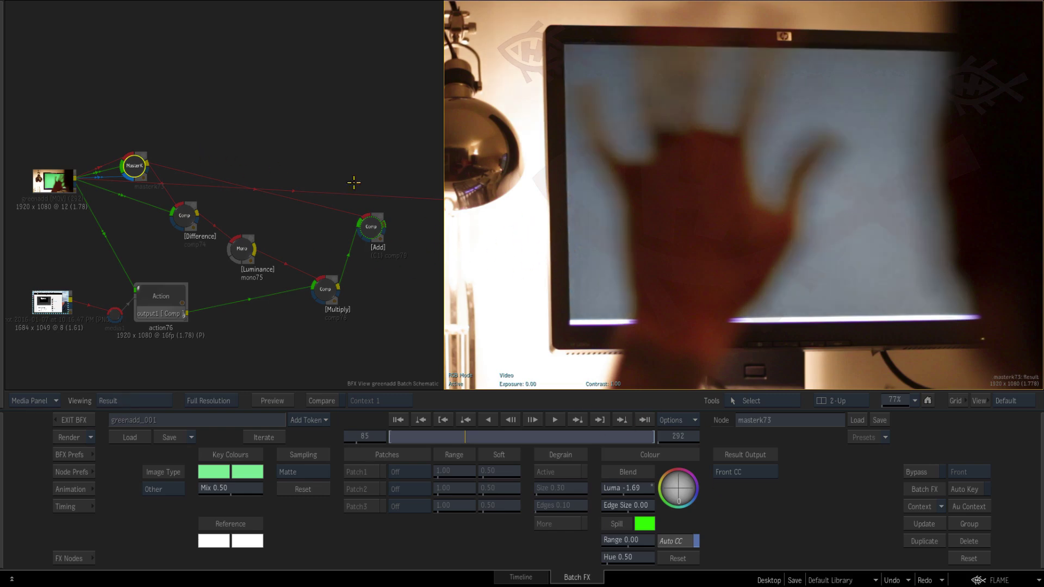
click(59, 179)
click(375, 223)
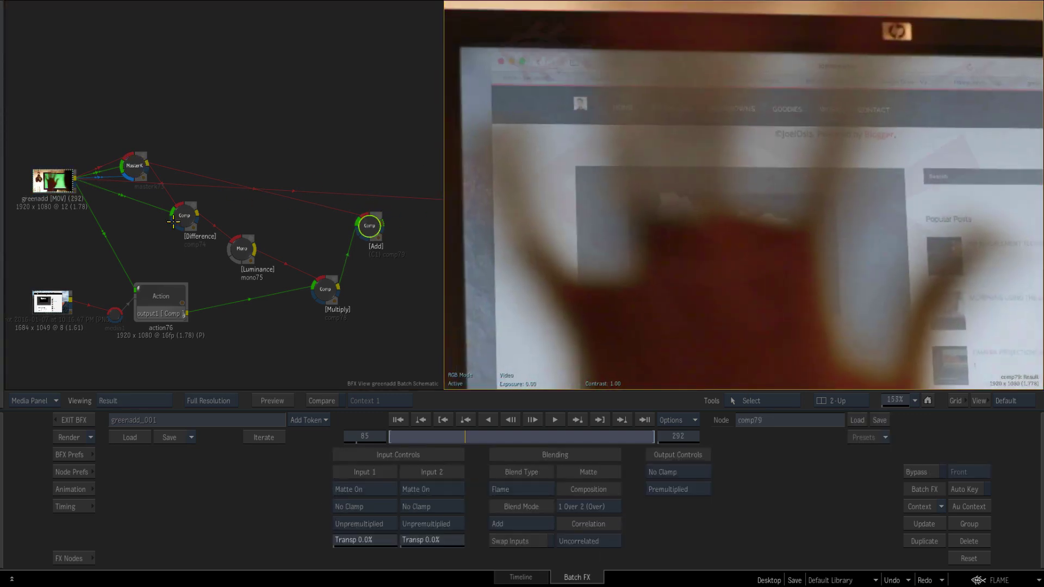
click(76, 177)
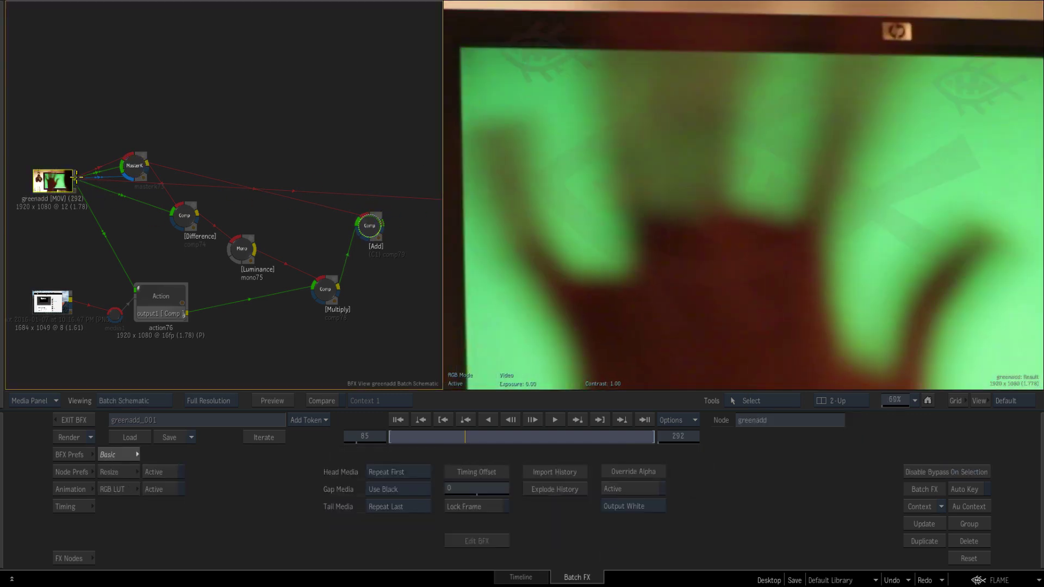
click(375, 224)
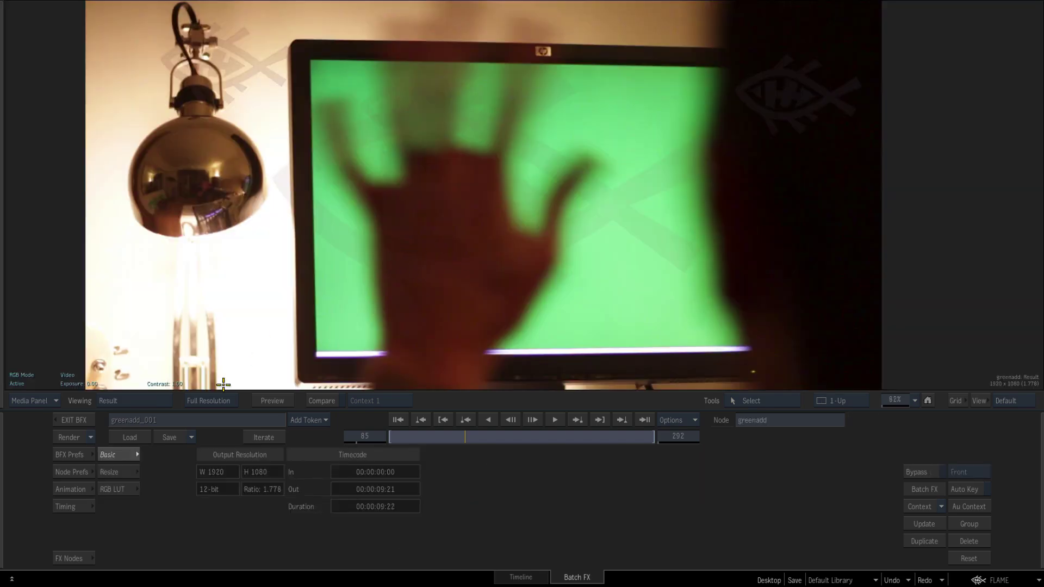
Return to the full schematic and rearrange the output node and Add comp to make room for more nodes
key(Escape)
ctrl+drag(559, 302, 604, 260)
drag(604, 260, 544, 259)
drag(667, 150, 724, 145)
drag(537, 167, 511, 229)
click(511, 228)
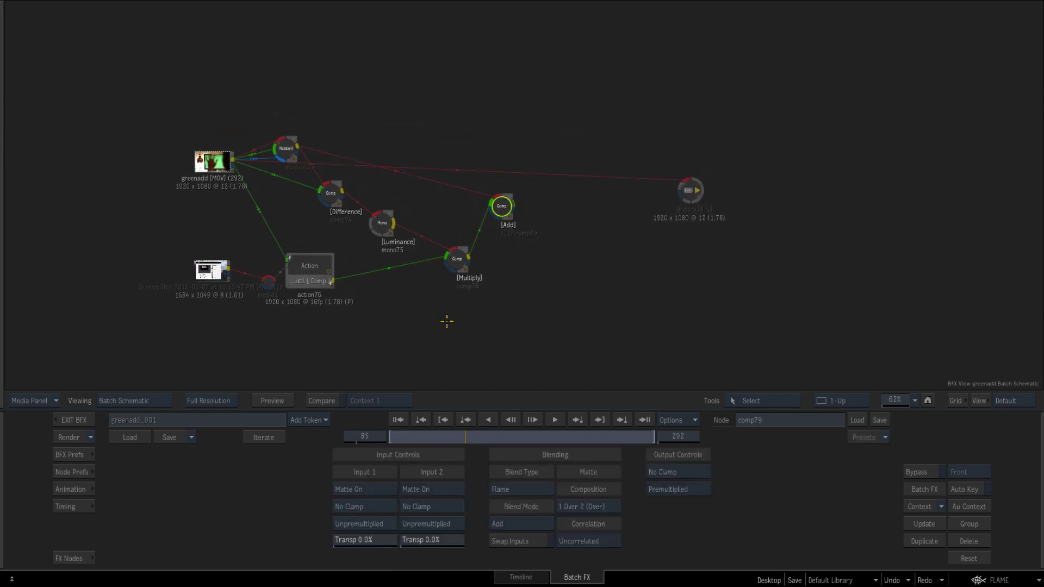
Add a Keyer 3D node fed by the greenadd clip and place it below the Multiply comp
mouse_move(2, 472)
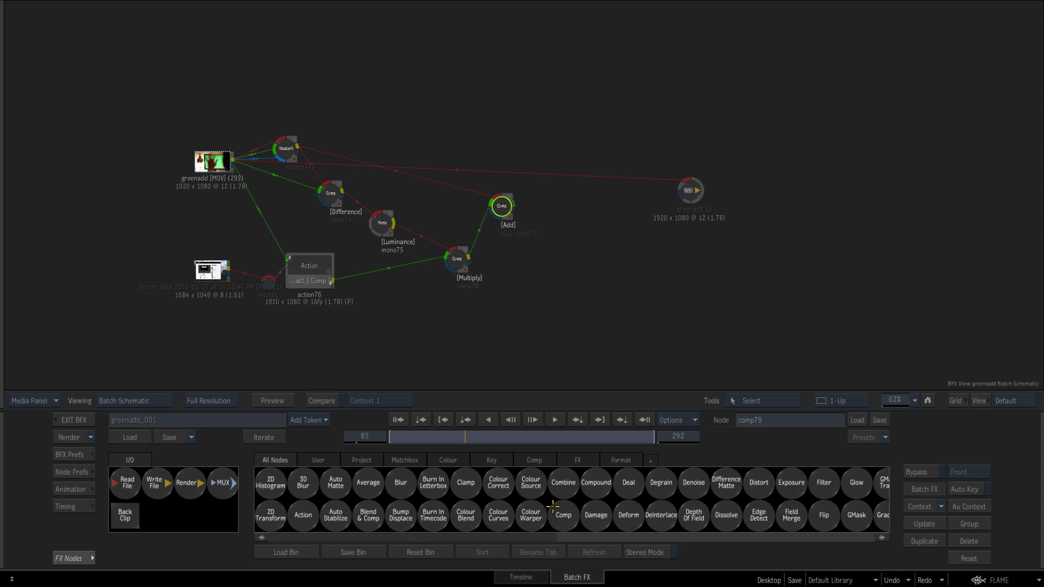
key(k)
drag(571, 510, 280, 190)
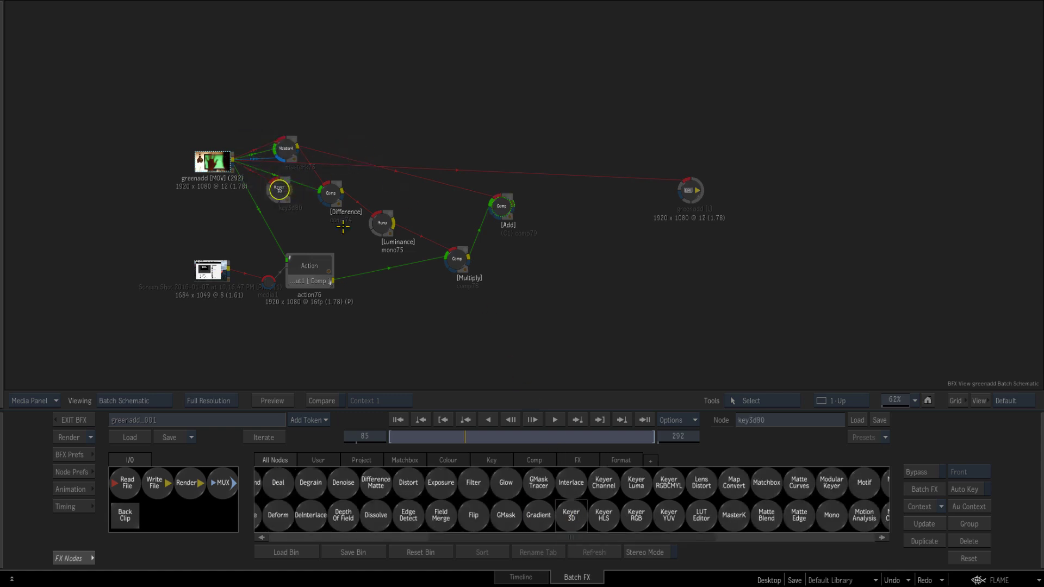
drag(343, 226, 495, 333)
Sample the green areas of the monitor screen as Tolerance in the Keyer 3D to build the hand matte
key(F1)
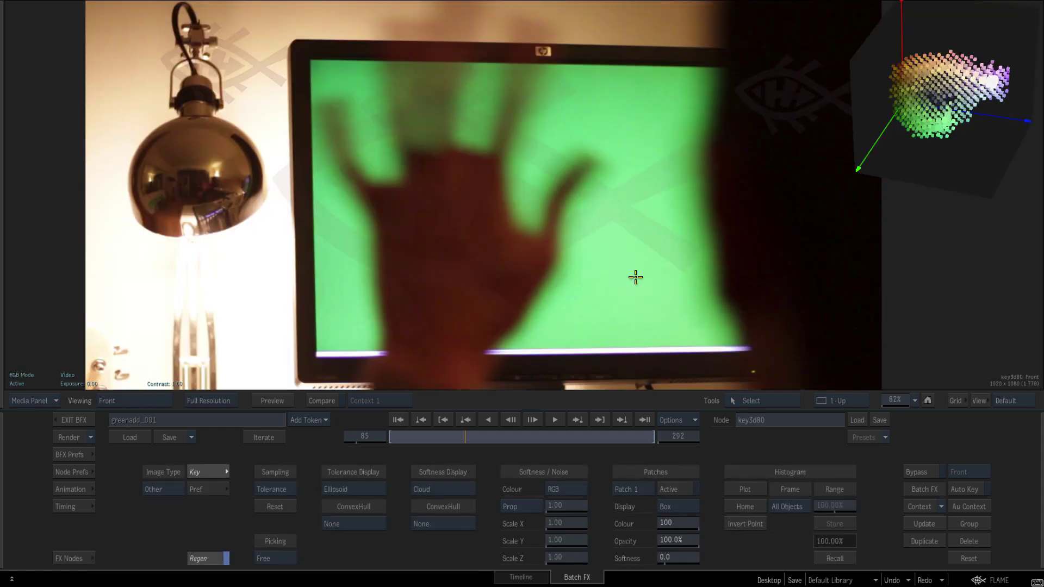
drag(617, 198, 650, 310)
key(F4)
key(F1)
drag(588, 84, 617, 121)
key(F4)
key(F1)
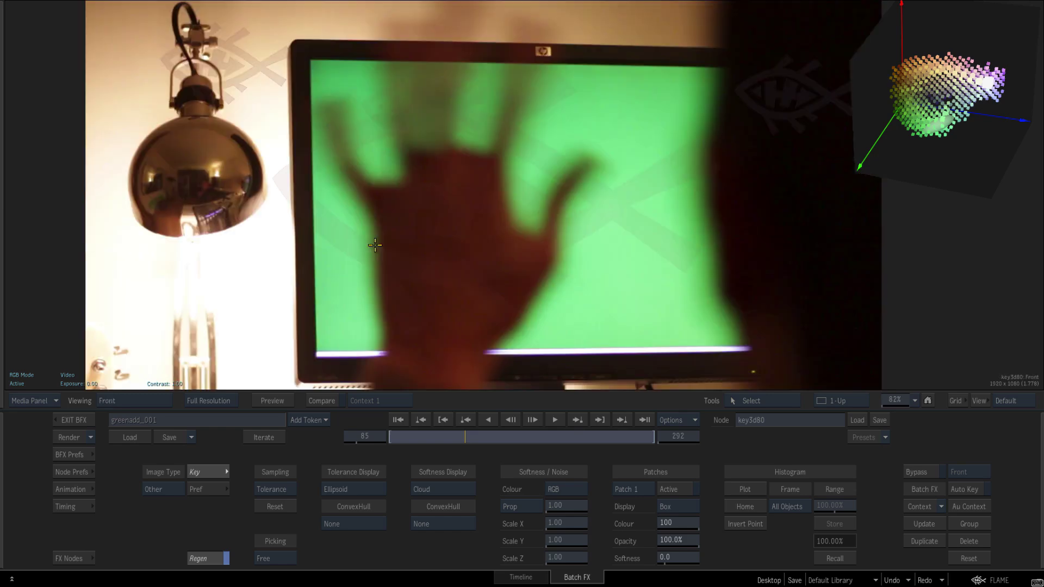
drag(356, 81, 487, 141)
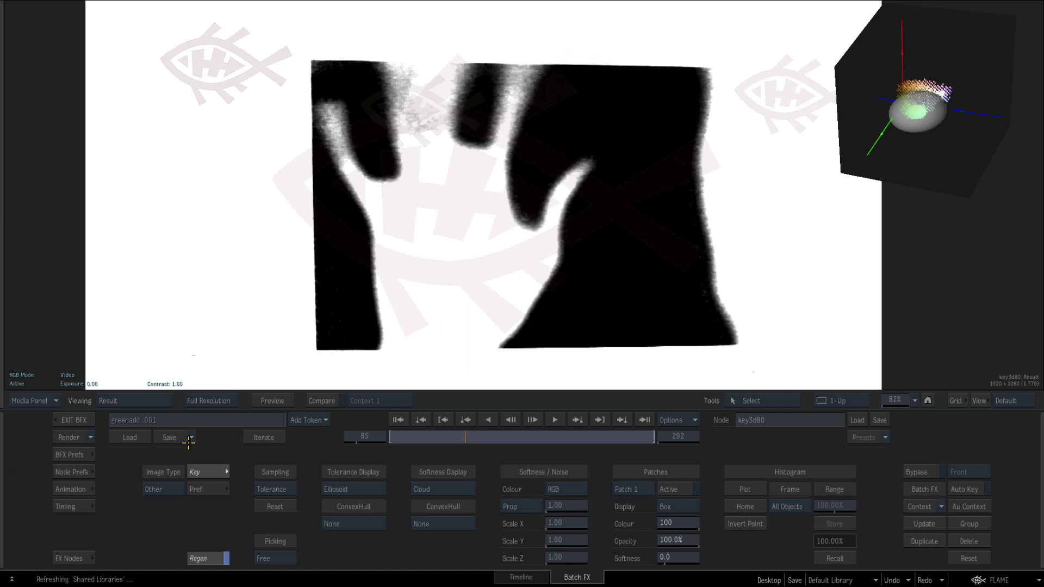
Add a Blend Comp node with the Add comp as front, Action as back and the Keyer 3D as matte, and view its result
mouse_move(3, 471)
drag(564, 346, 566, 299)
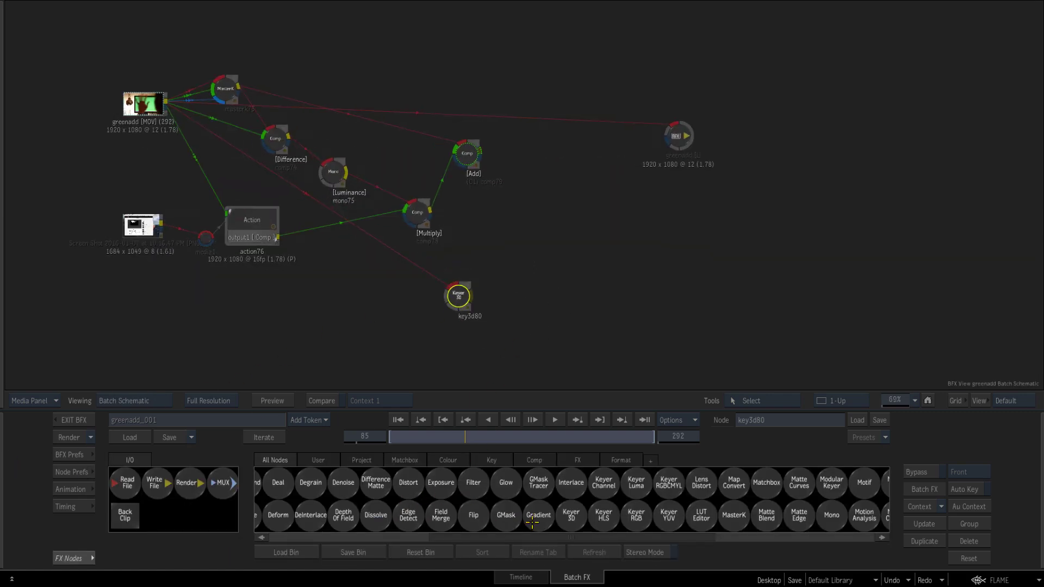
scroll(522, 513, left, 5)
drag(564, 516, 558, 206)
key(F4)
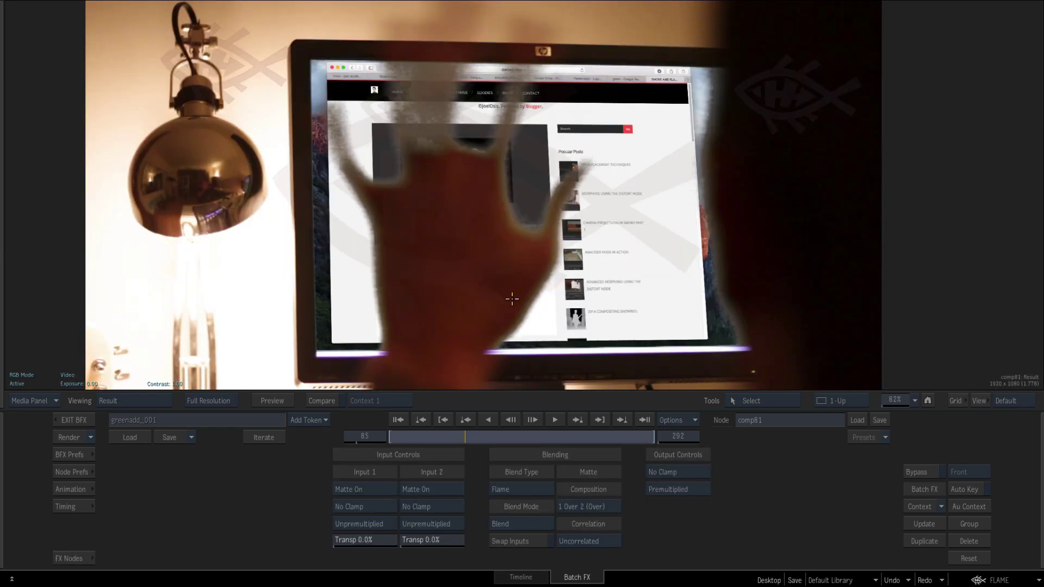
Compare the Blend comp's front, back and result around the hand's edges, and return to the schematic
drag(490, 267, 525, 289)
ctrl+drag(525, 289, 455, 250)
key(F2)
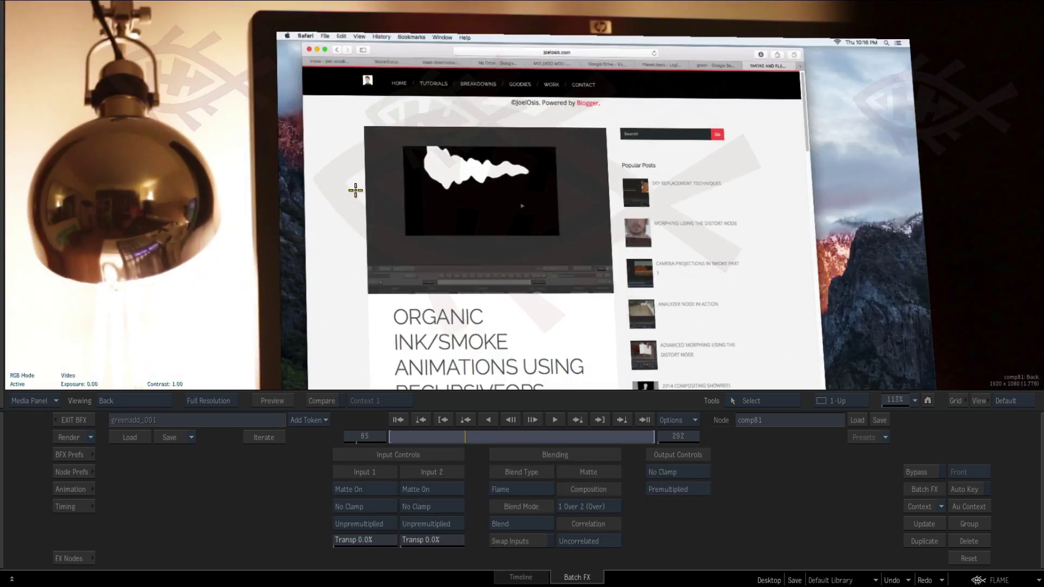
key(F4)
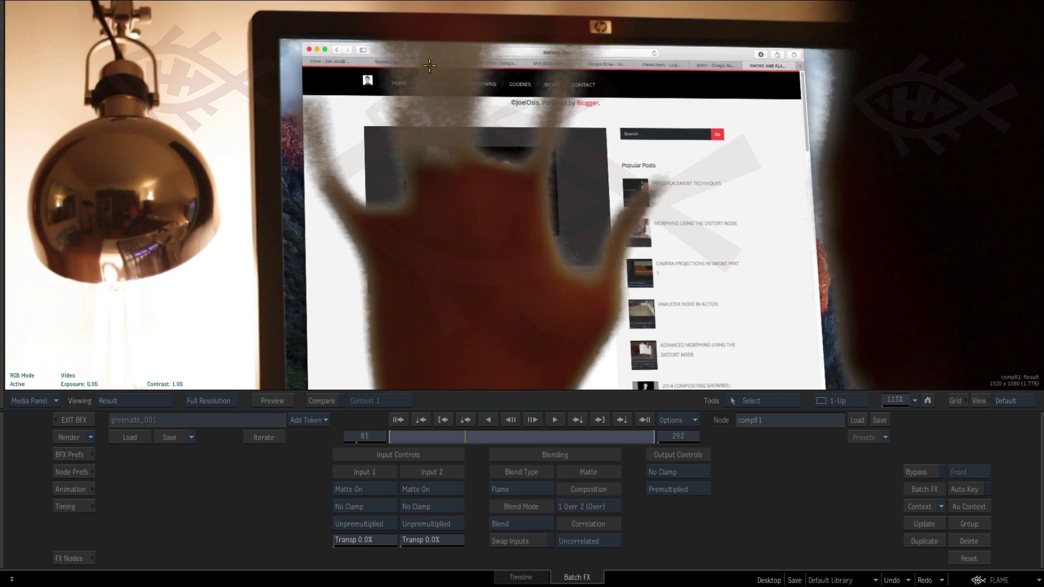
key(F1)
key(F4)
key(F1)
key(F4)
ctrl+drag(683, 306, 636, 341)
drag(636, 341, 576, 299)
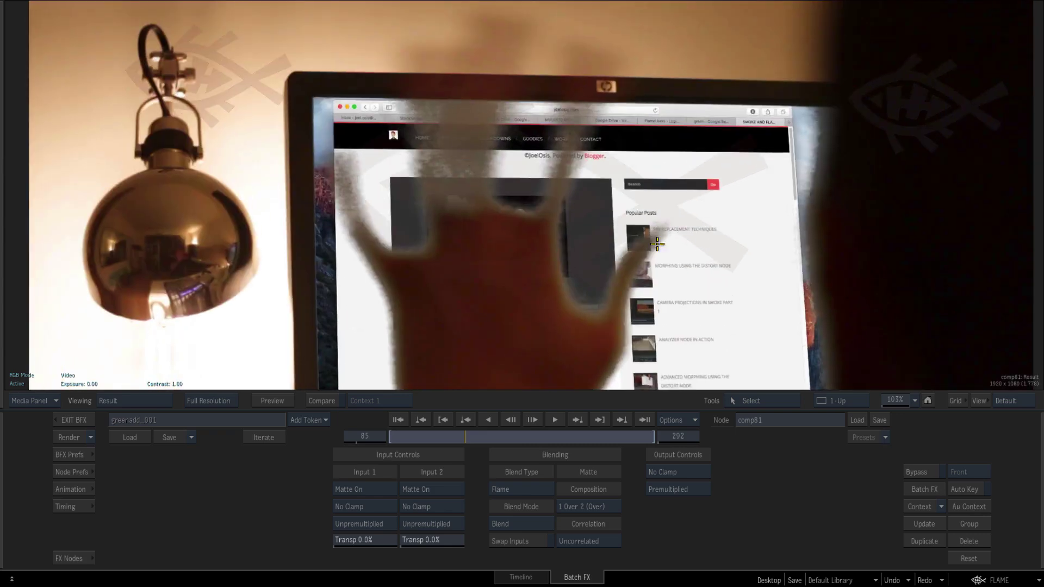
key(F1)
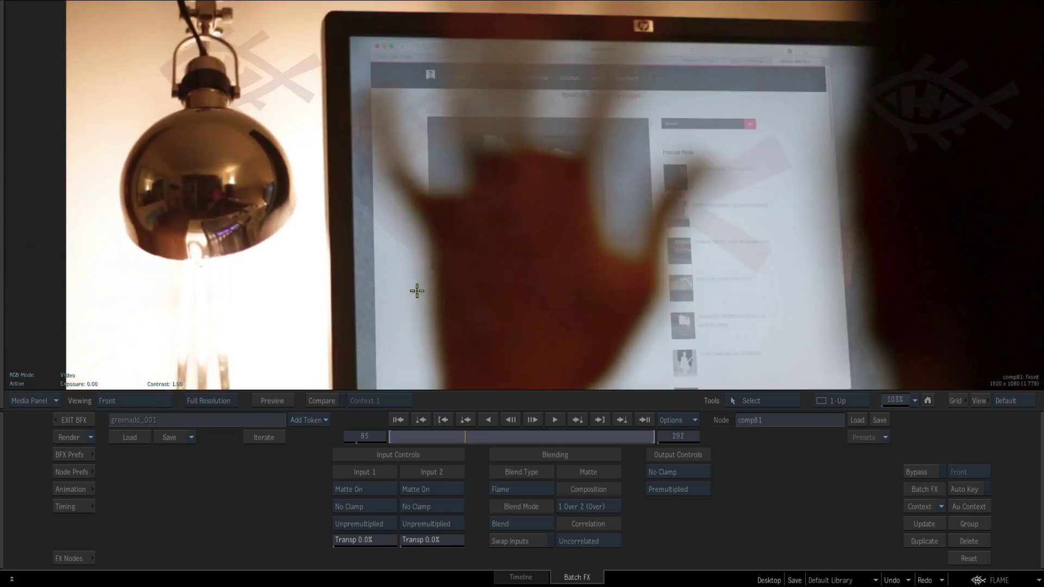
key(F4)
key(F1)
key(F4)
key(F1)
key(F4)
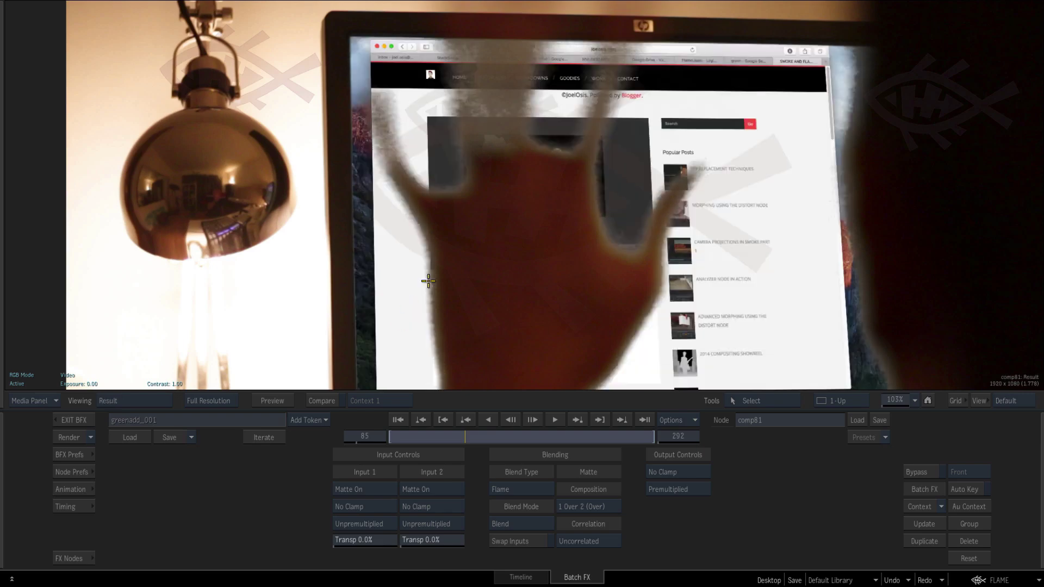
key(Escape)
drag(373, 319, 404, 319)
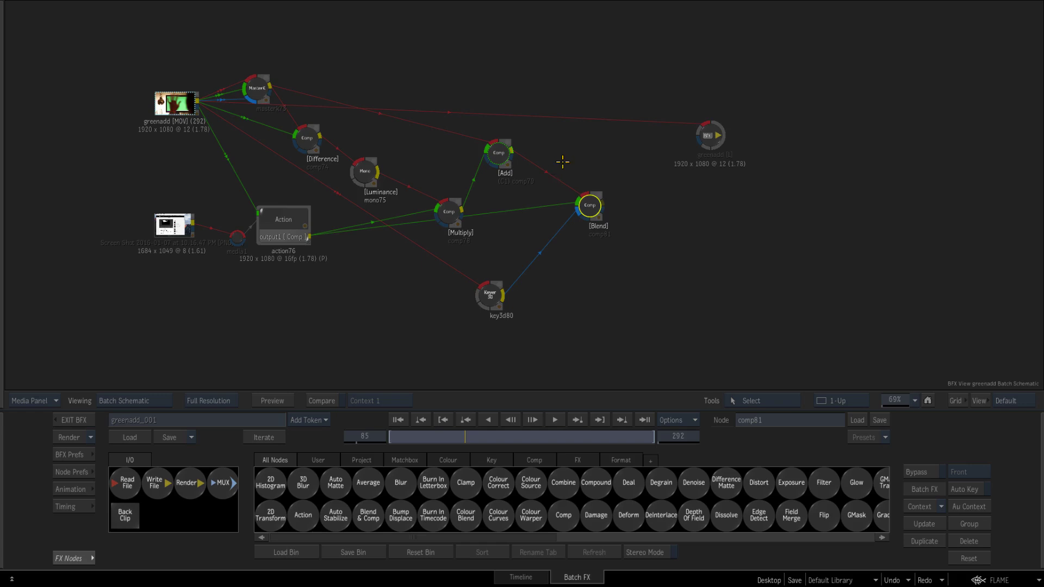
Remove the Blend comp and the Keyer 3D node, and connect the Add comp to the greenadd BFX output
drag(368, 399, 365, 401)
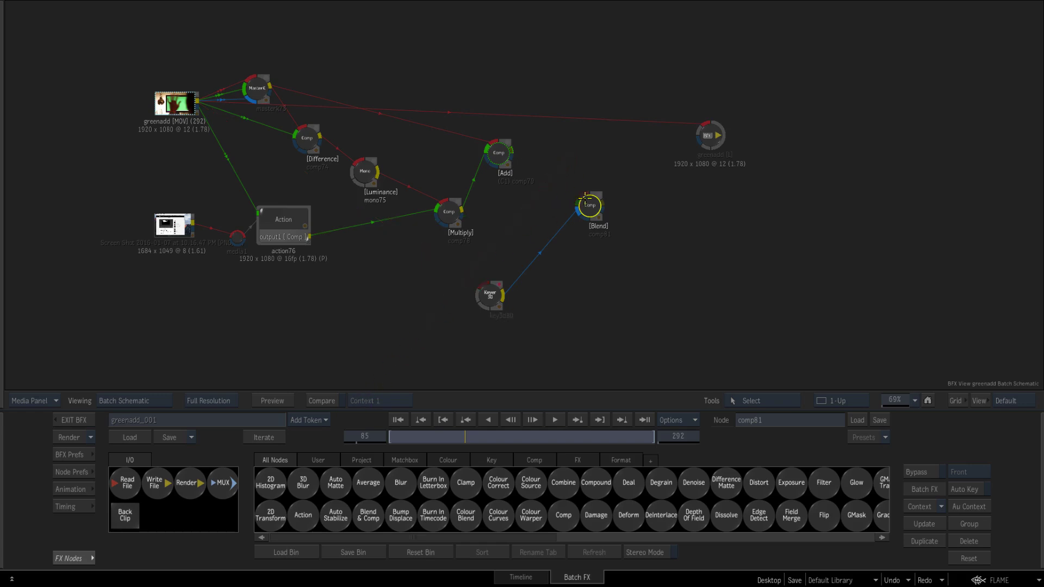
mouse_move(493, 297)
mouse_down()
mouse_move(800, 560)
mouse_move(805, 578)
mouse_up()
drag(600, 204, 645, 203)
drag(545, 152, 569, 142)
drag(720, 92, 716, 103)
shift+drag(751, 145, 802, 163)
key(ctrl+z)
key(ctrl+z)
key(ctrl+z)
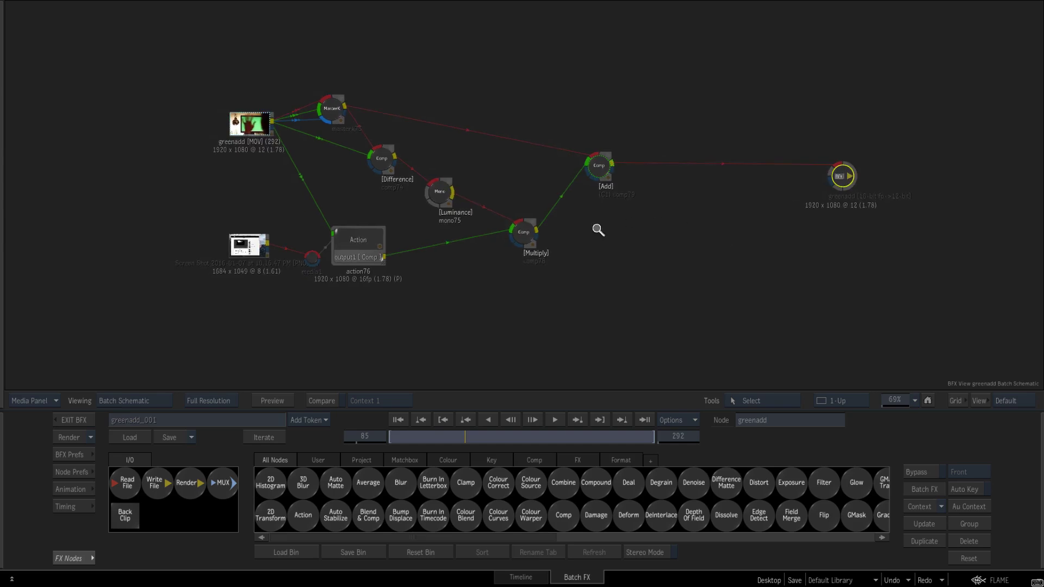
Tidy the schematic by repositioning the source clips, Action, Luminance mono and Multiply comp nodes
click(377, 224)
drag(377, 224, 336, 226)
drag(354, 256, 316, 232)
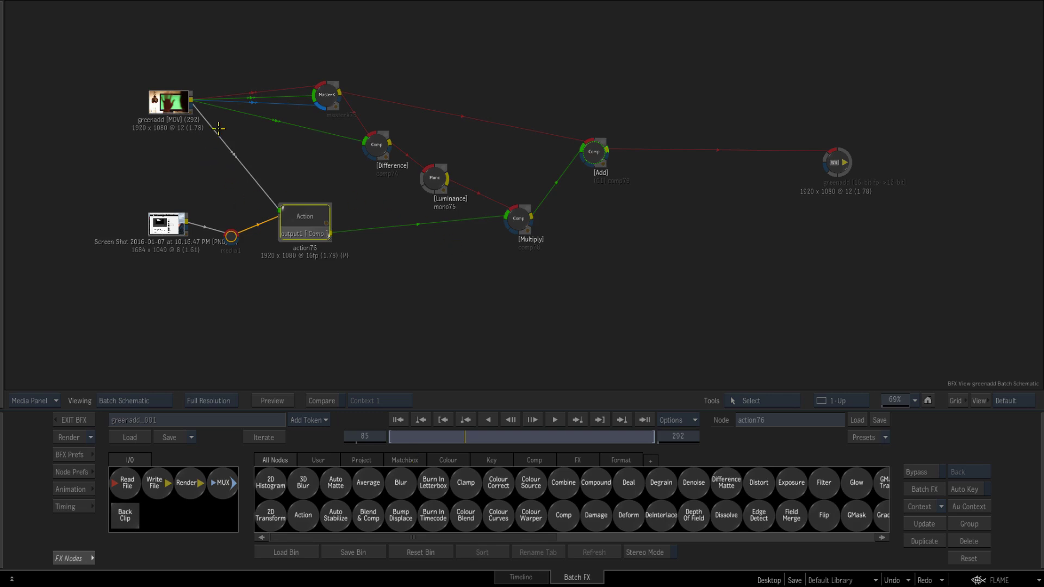
click(513, 225)
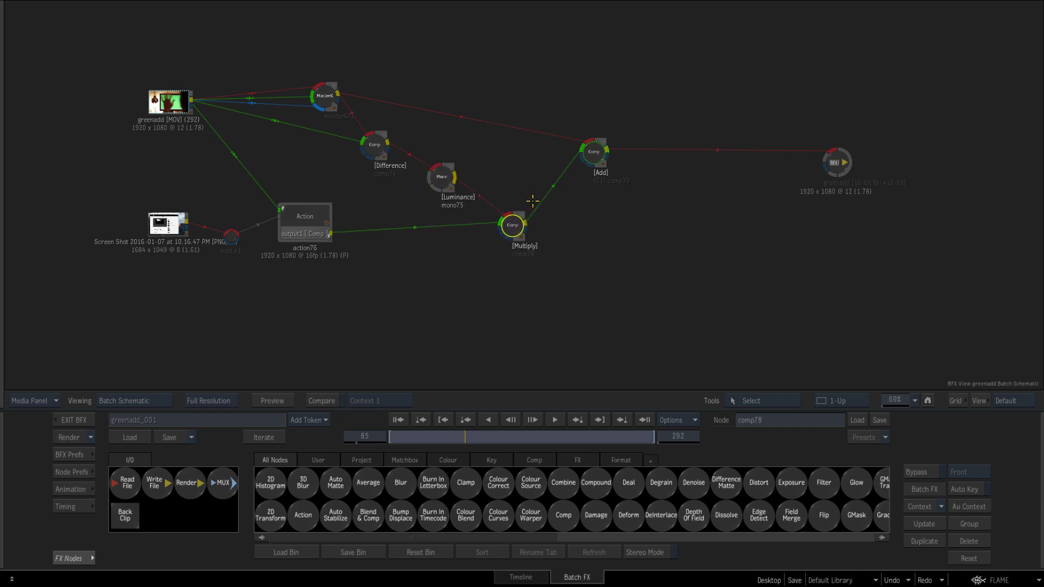
drag(643, 226, 642, 233)
drag(592, 159, 587, 153)
drag(617, 200, 589, 192)
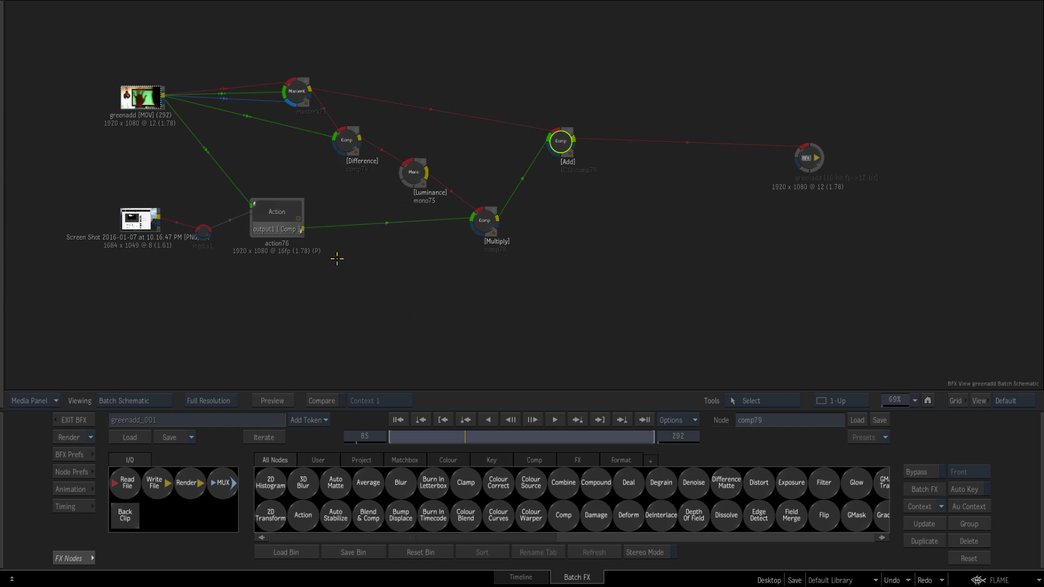
Insert a Colour Correct node between the Action output and the Multiply comp, and open its settings
click(441, 462)
click(270, 515)
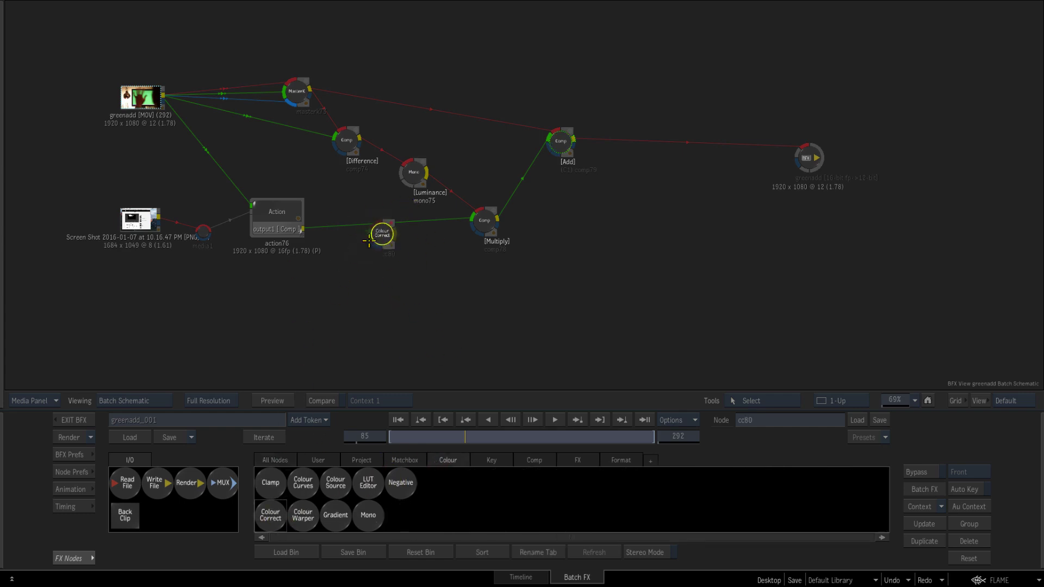
click(368, 231)
double_click(373, 221)
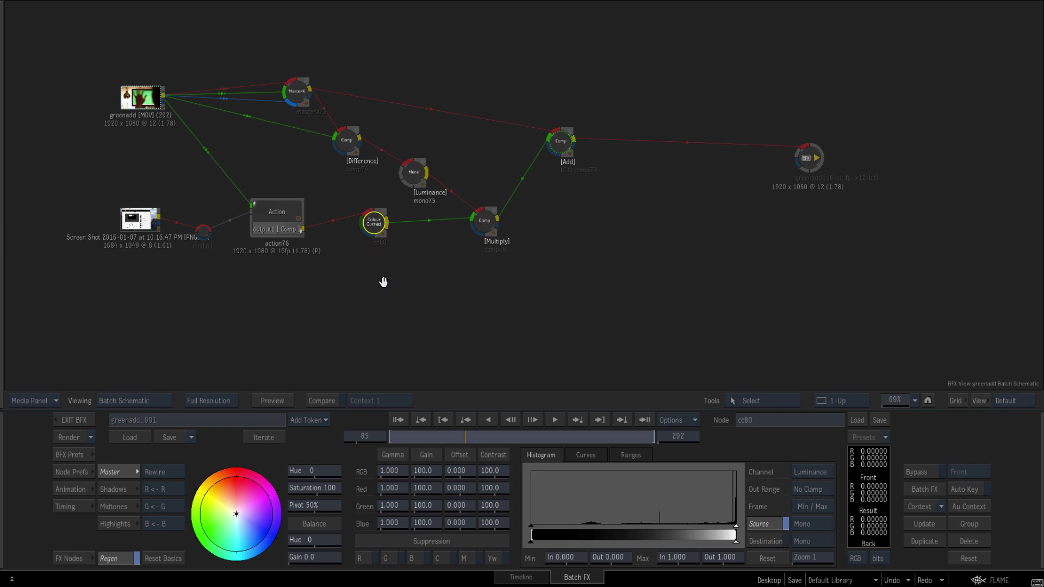
Viewing the Add comp's result, set the Colour Correct's RGB gamma to 0.730, gain to 114.0, offset to -0.296 and minimum histogram In to 0.054
key(1)
ctrl+drag(466, 275, 430, 290)
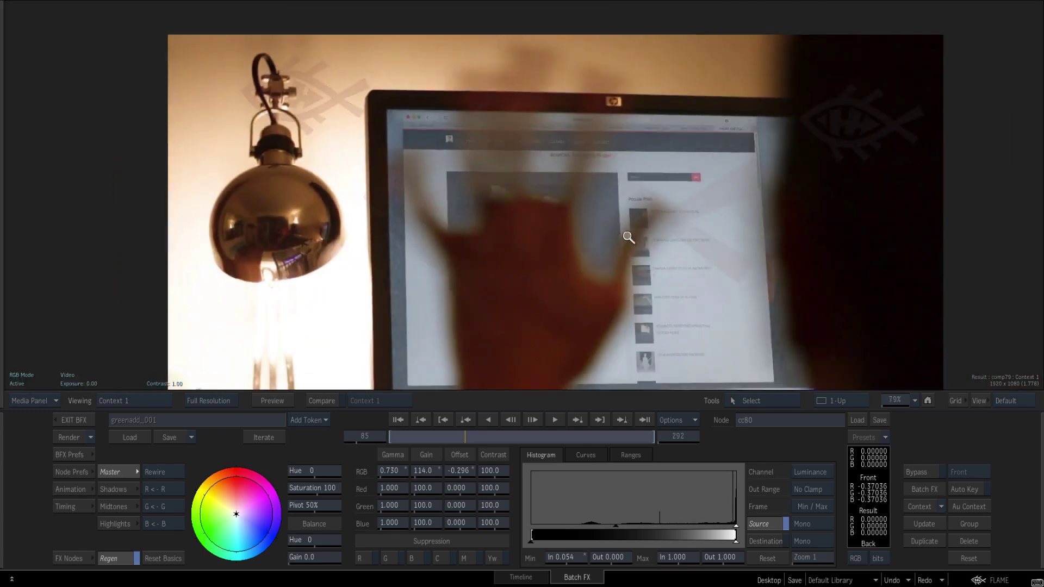
middle_drag(629, 238, 476, 230)
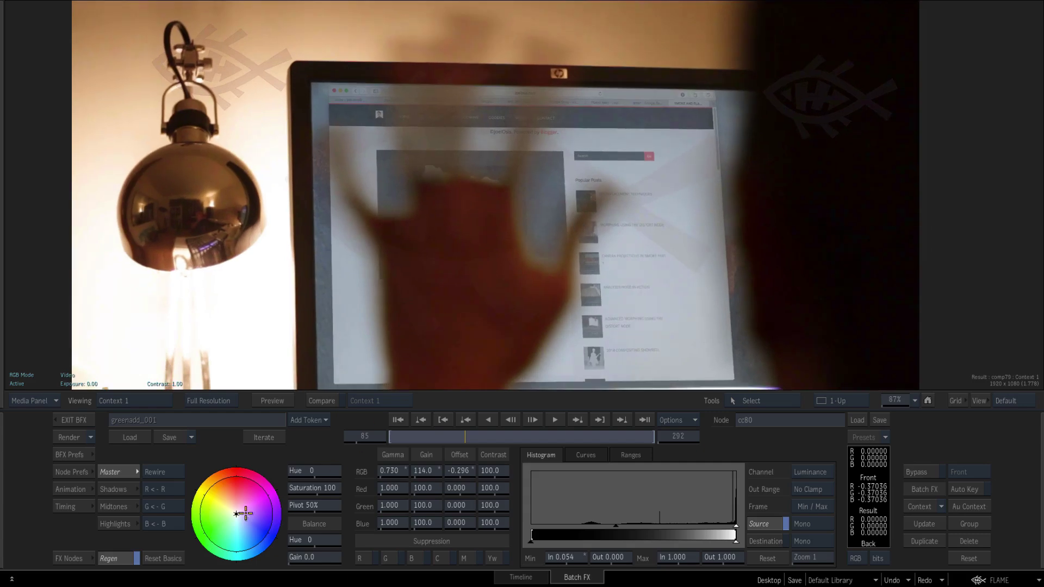
drag(235, 513, 231, 508)
ctrl+click(308, 540)
ctrl+click(309, 559)
middle_drag(642, 261, 631, 229)
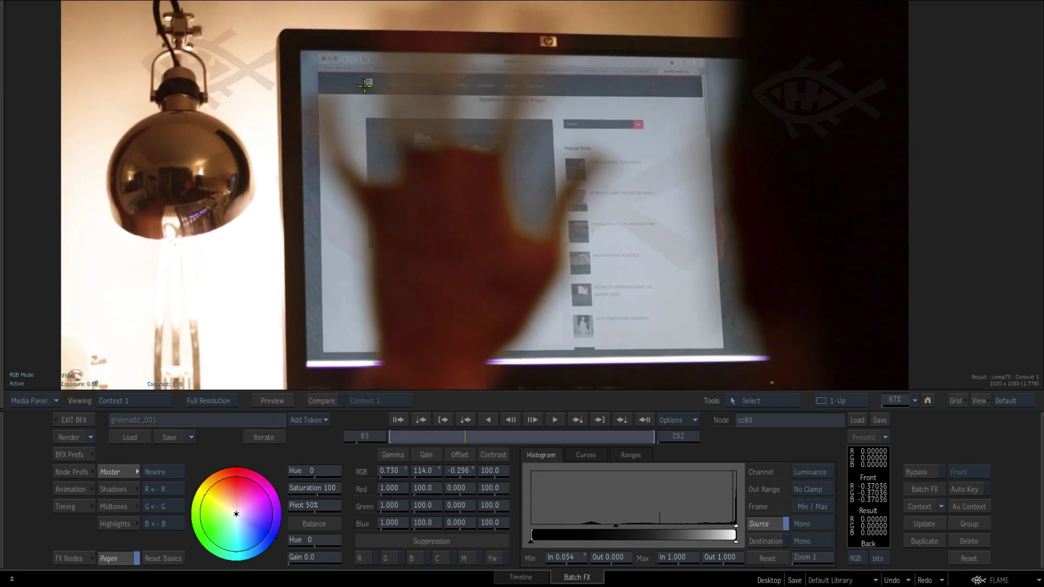
Set the Colour Correct's saturation to 124 and check the screen replacement over the whole frame
ctrl+drag(569, 270, 687, 170)
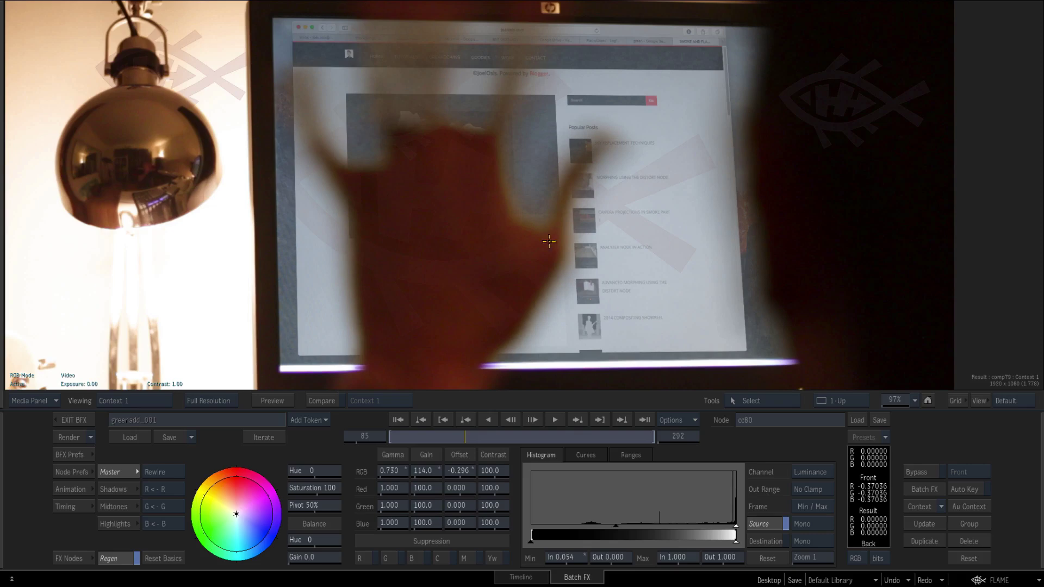
middle_drag(546, 271, 632, 146)
drag(314, 495, 324, 472)
ctrl+drag(574, 207, 419, 248)
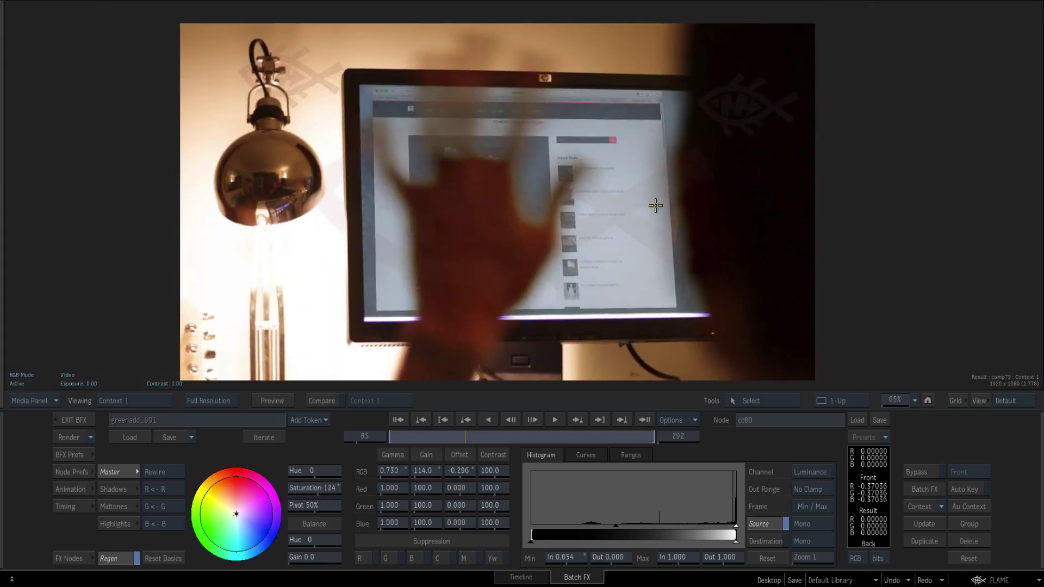
Switch to a two-up layout showing the Batch schematic beside the Add comp's result
key(alt+2)
ctrl+drag(170, 286, 255, 287)
ctrl+drag(631, 230, 544, 230)
click(116, 235)
drag(327, 268, 220, 260)
click(276, 178)
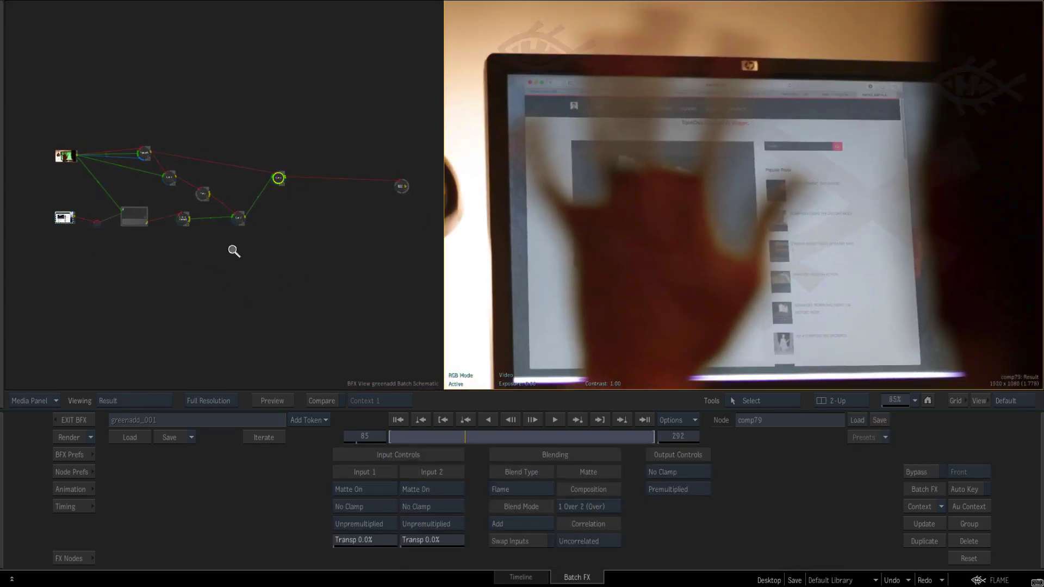
Inspect the Luminance mono and Multiply results, and insert a 2D Histogram node between those two nodes
ctrl+middle_drag(233, 249, 179, 201)
ctrl+drag(259, 289, 286, 289)
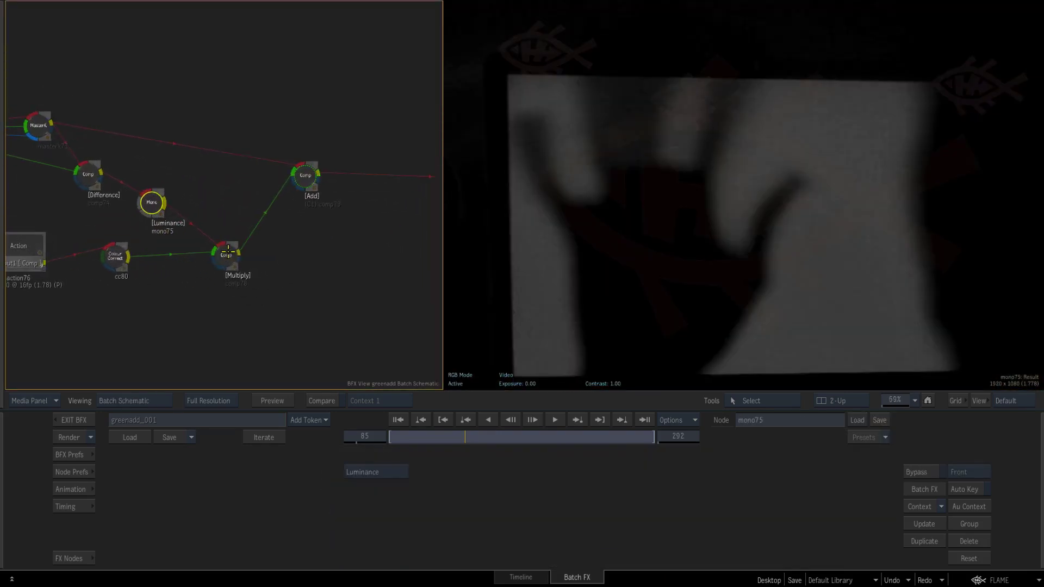
click(225, 259)
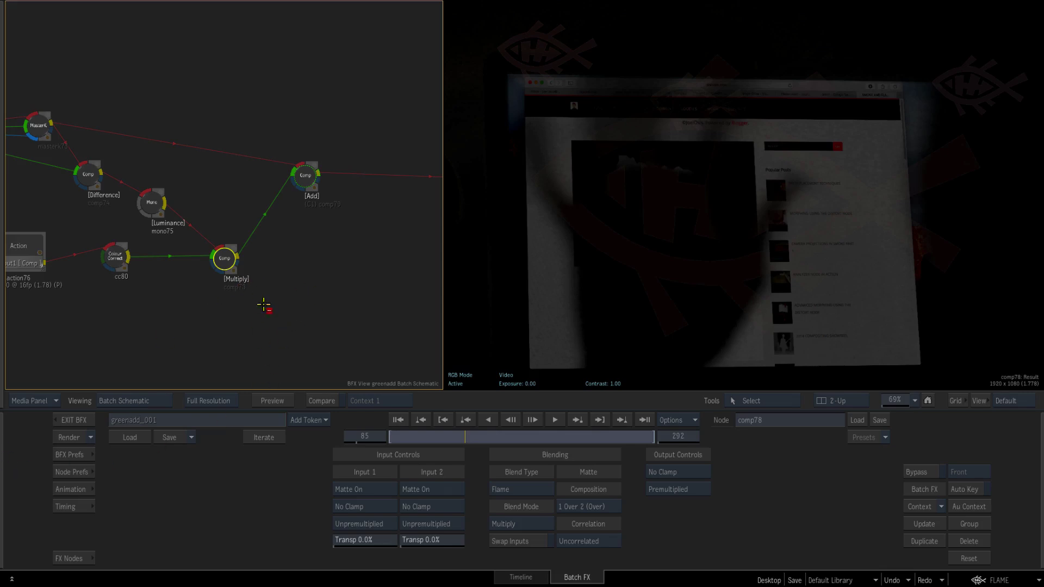
click(69, 559)
click(275, 460)
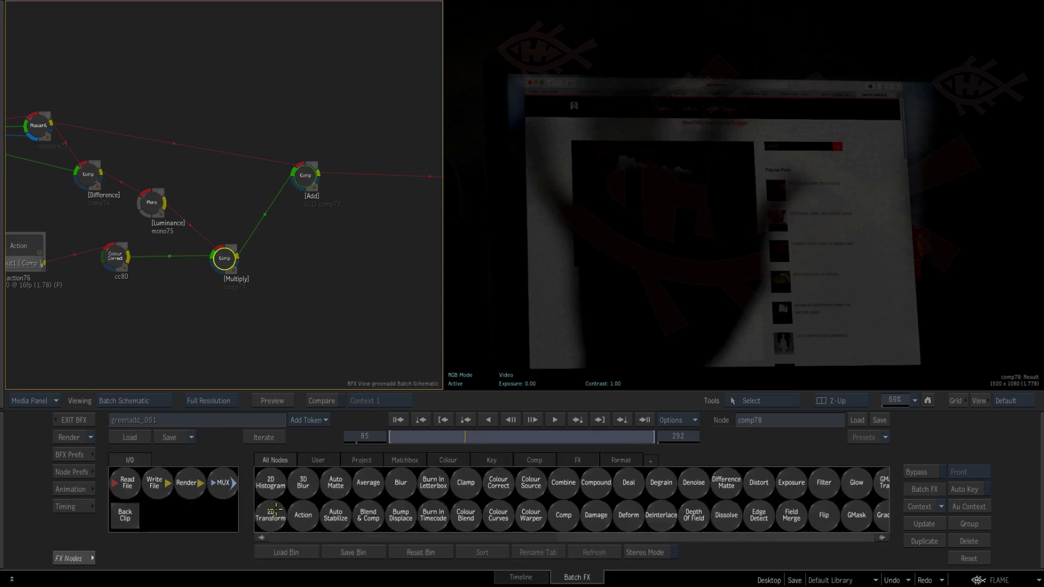
drag(270, 482, 176, 217)
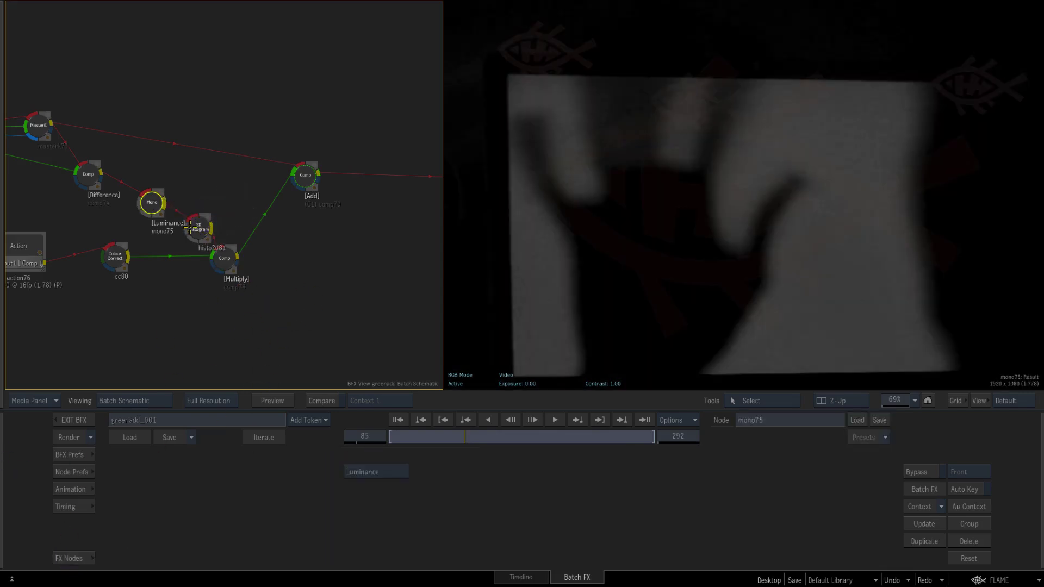
click(223, 259)
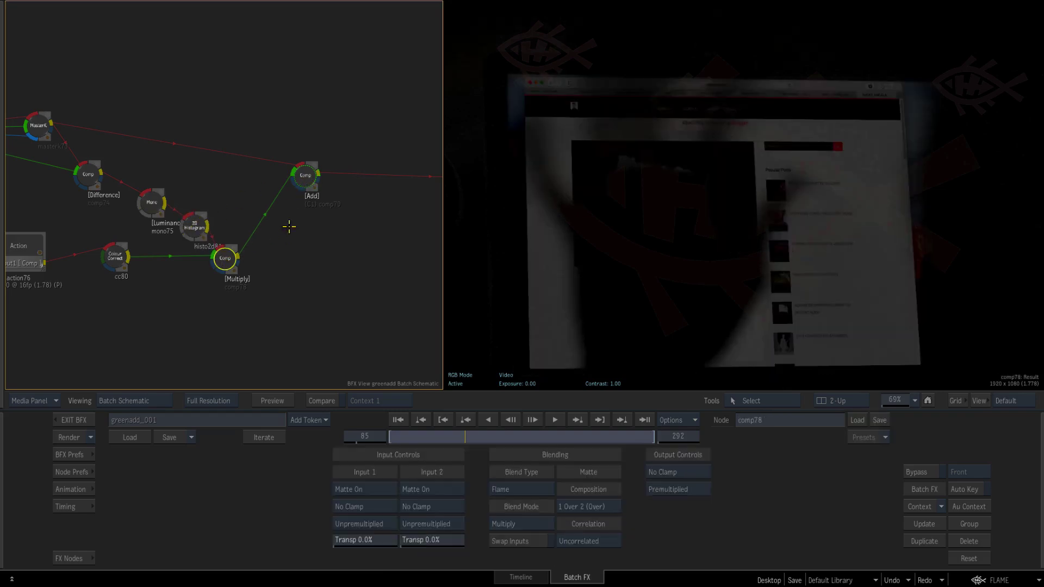
click(194, 226)
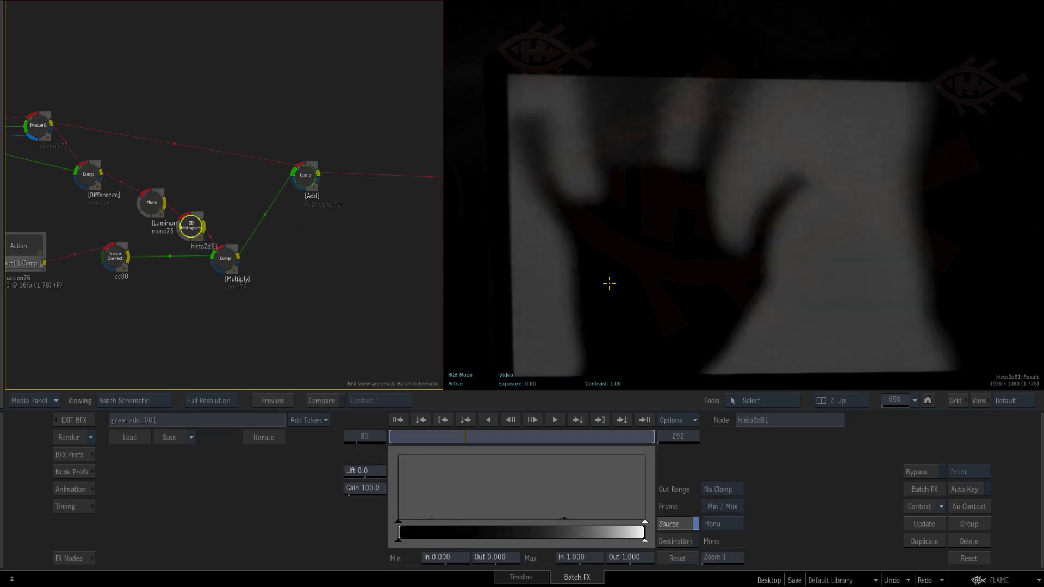
Lower the 2D Histogram's maximum In to 0.458 while viewing the final comp in Context 1
key(1)
ctrl+drag(597, 294, 683, 343)
drag(640, 517, 612, 514)
scroll(706, 264, down, 3)
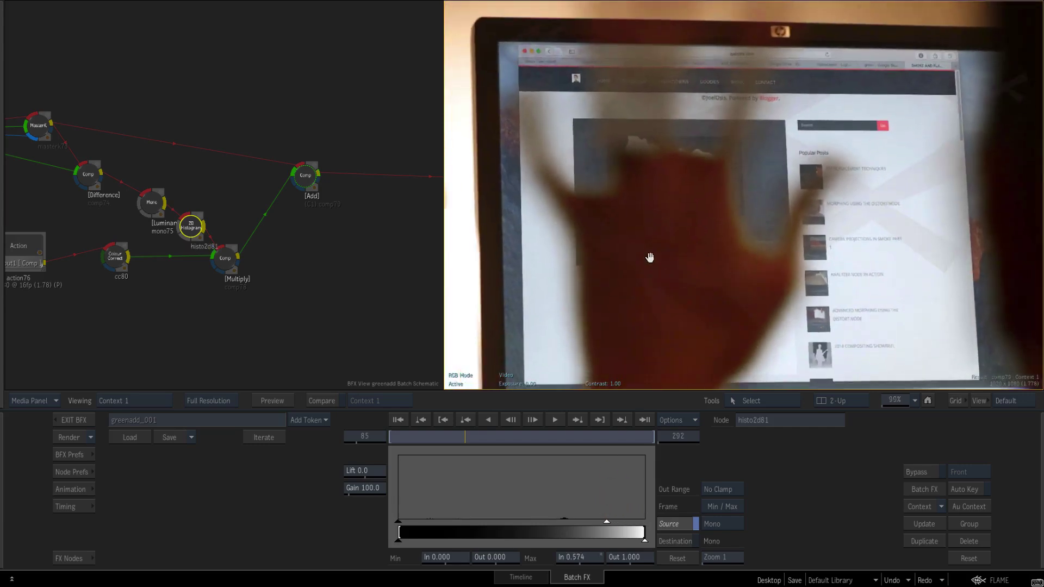
drag(601, 519, 593, 511)
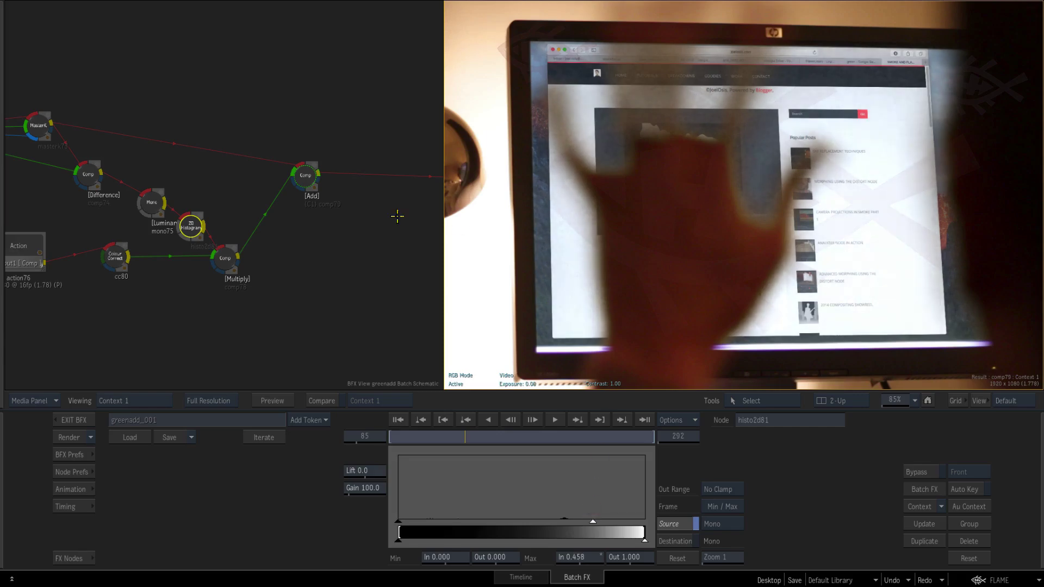
Compare the outputs of the Multiply and Add comps, the 2D Histogram and the original greenadd clip around the hand
click(197, 298)
drag(219, 303, 321, 323)
click(216, 274)
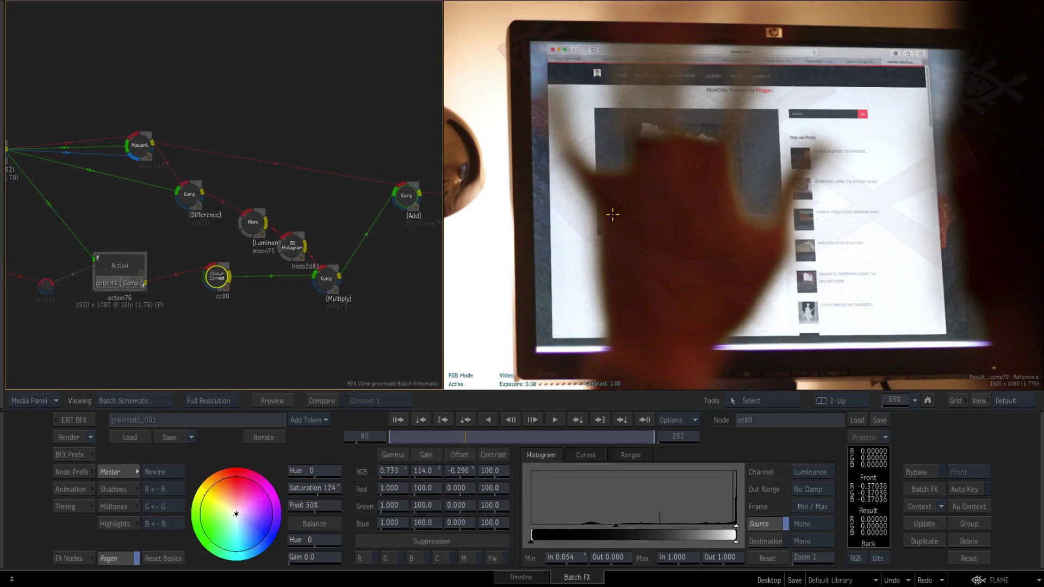
key(F4)
click(330, 279)
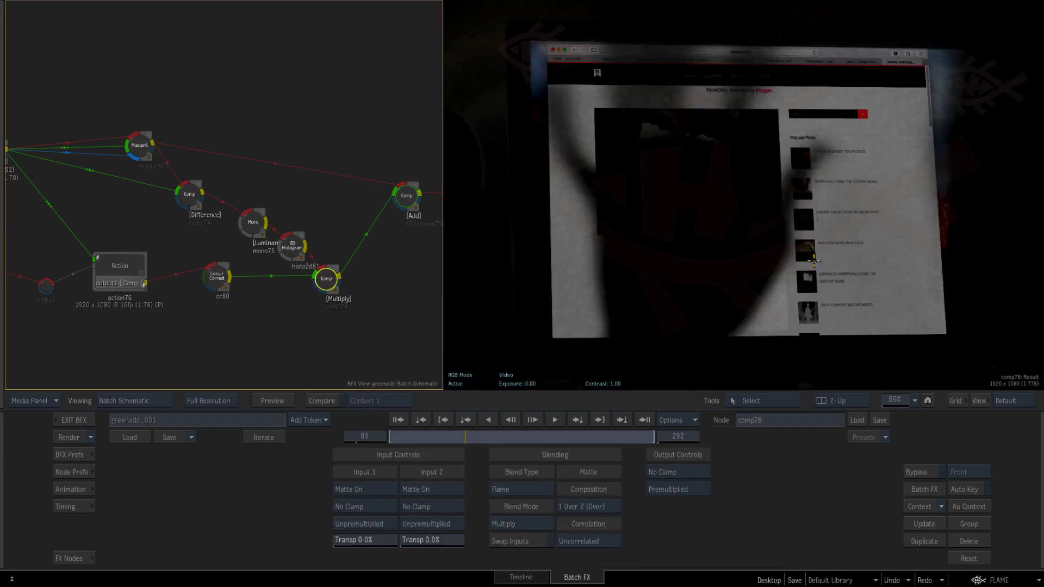
middle_drag(342, 305, 290, 302)
click(353, 197)
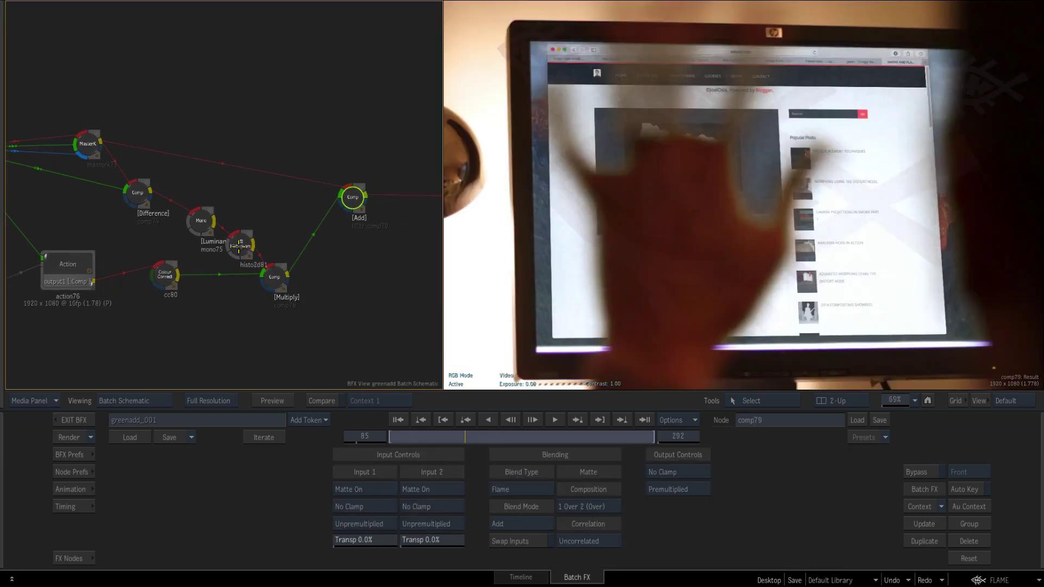
click(240, 247)
click(274, 275)
drag(351, 192, 346, 189)
middle_drag(120, 313, 224, 320)
click(41, 280)
middle_drag(339, 273, 244, 271)
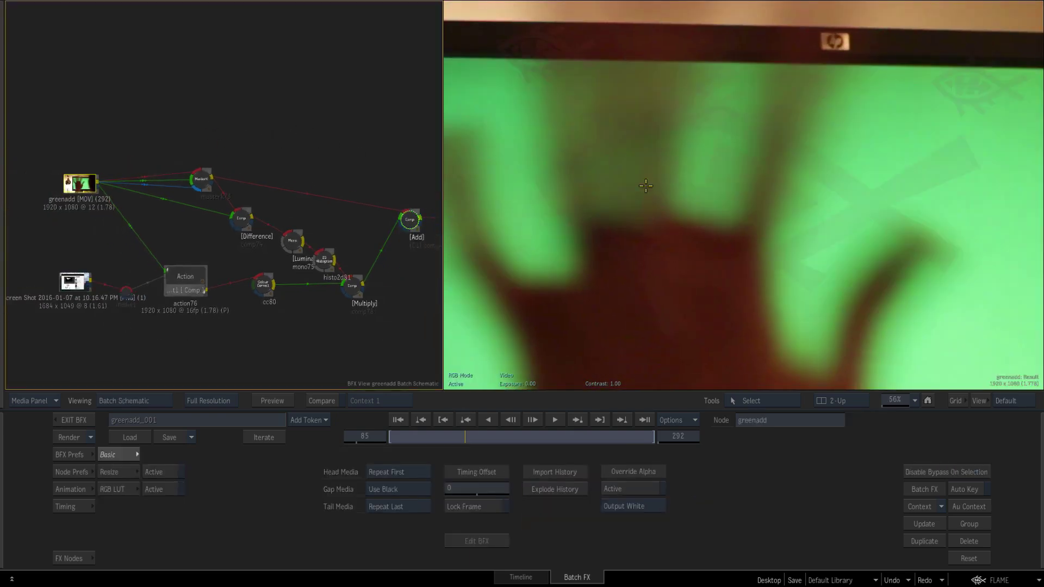
click(329, 262)
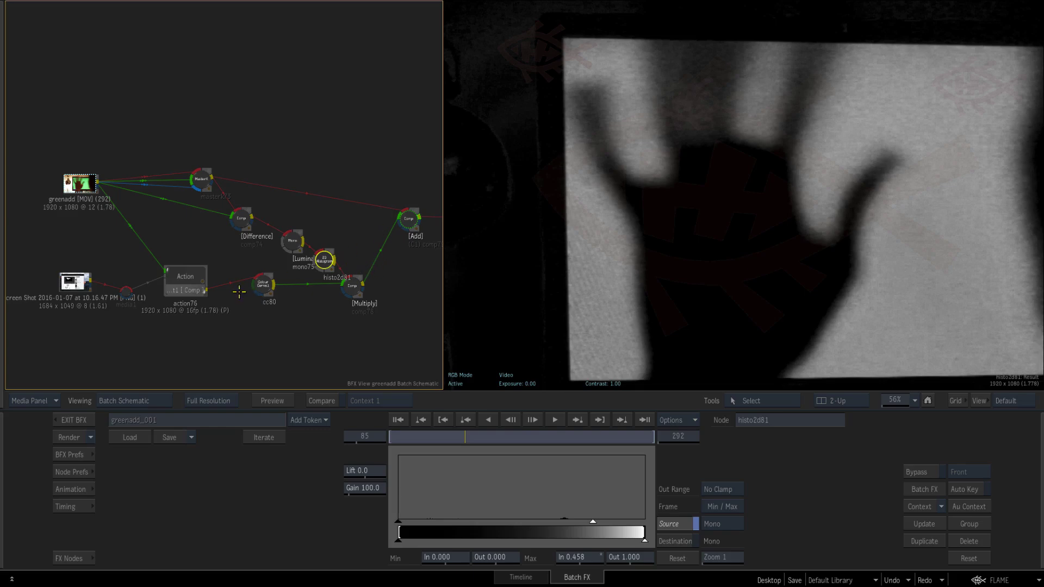
Reset the Colour Correct's RGB gamma, gain and offset to 1.000, 100.0 and 0.000 while viewing the final comp
click(258, 283)
key(1)
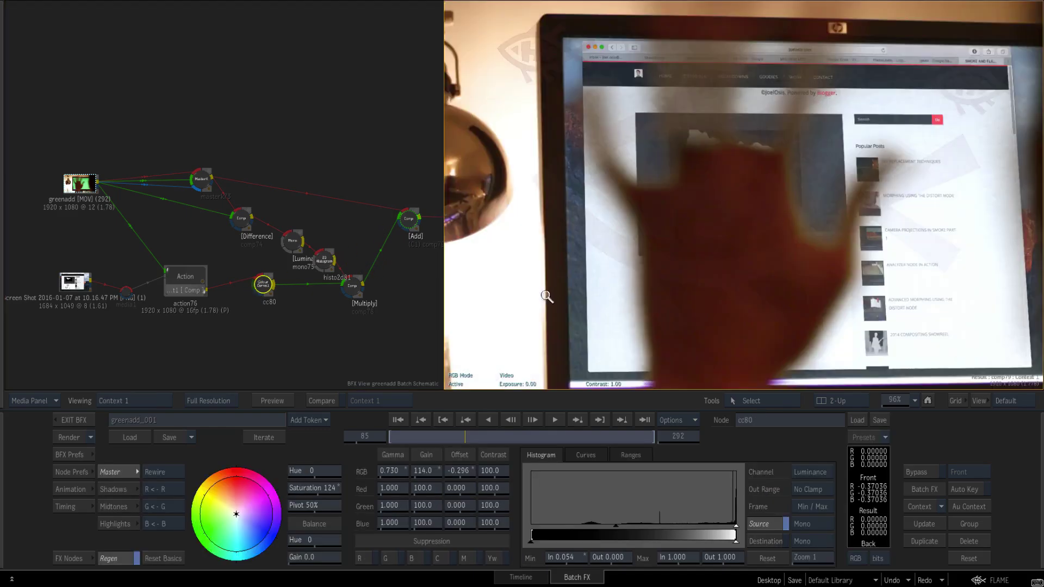
ctrl+drag(548, 297, 576, 398)
ctrl+click(458, 471)
ctrl+click(426, 471)
ctrl+click(391, 469)
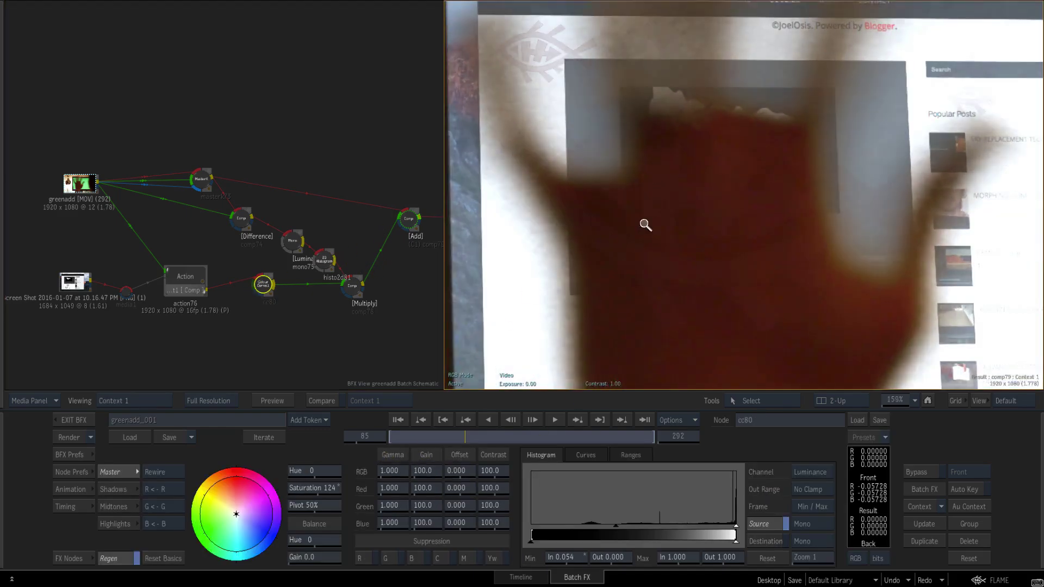
Regrade the screenshot in the Colour Correct with minimum histogram In 0.125, RGB gamma 1.430 and gain 61.0
ctrl+drag(645, 226, 548, 269)
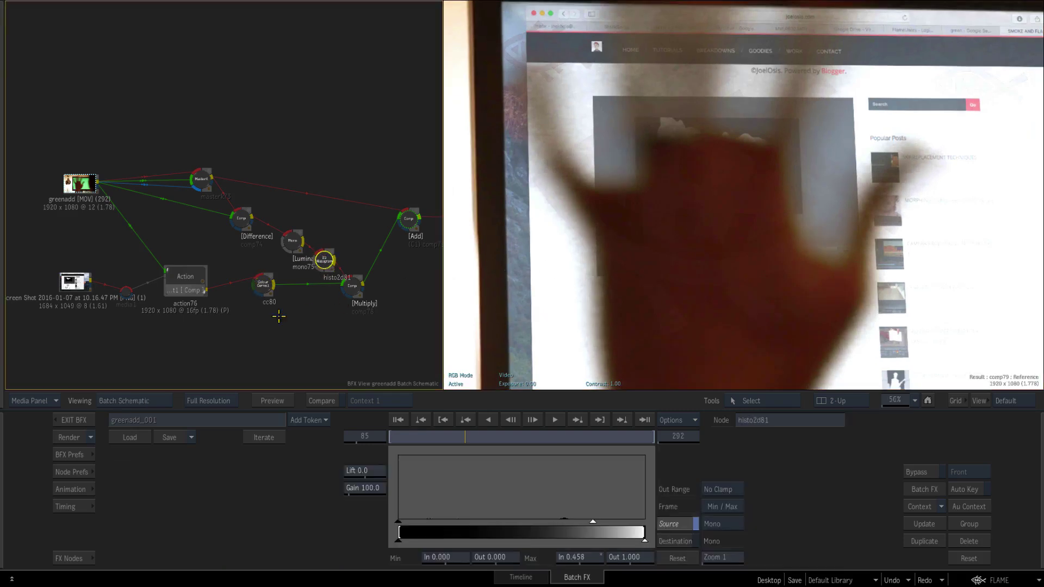
click(259, 286)
mouse_move(587, 527)
mouse_down()
mouse_move(647, 512)
mouse_move(618, 501)
mouse_up()
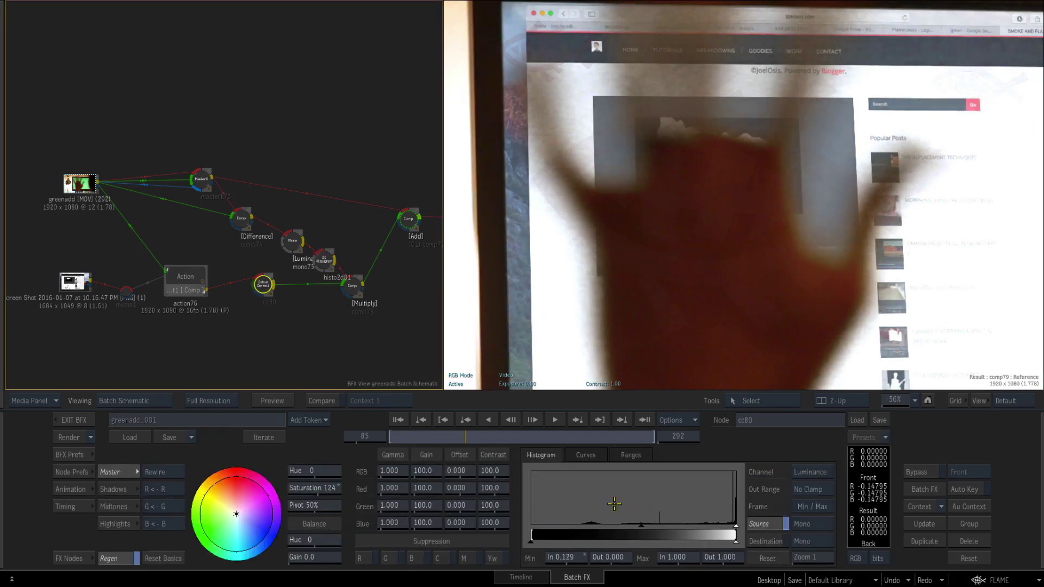
mouse_move(391, 469)
mouse_down()
mouse_move(367, 462)
mouse_move(406, 469)
mouse_move(402, 480)
mouse_move(403, 462)
mouse_up()
ctrl+drag(347, 266, 325, 263)
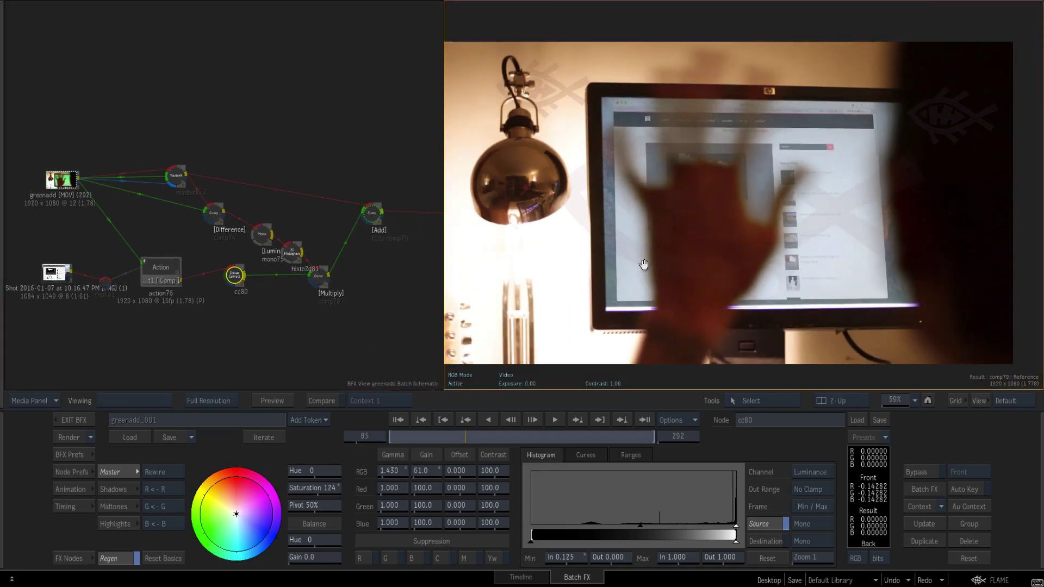
Compare the Add comp's result with the original greenadd clip up close around the fingers and the dark figure's edge
click(65, 180)
click(369, 212)
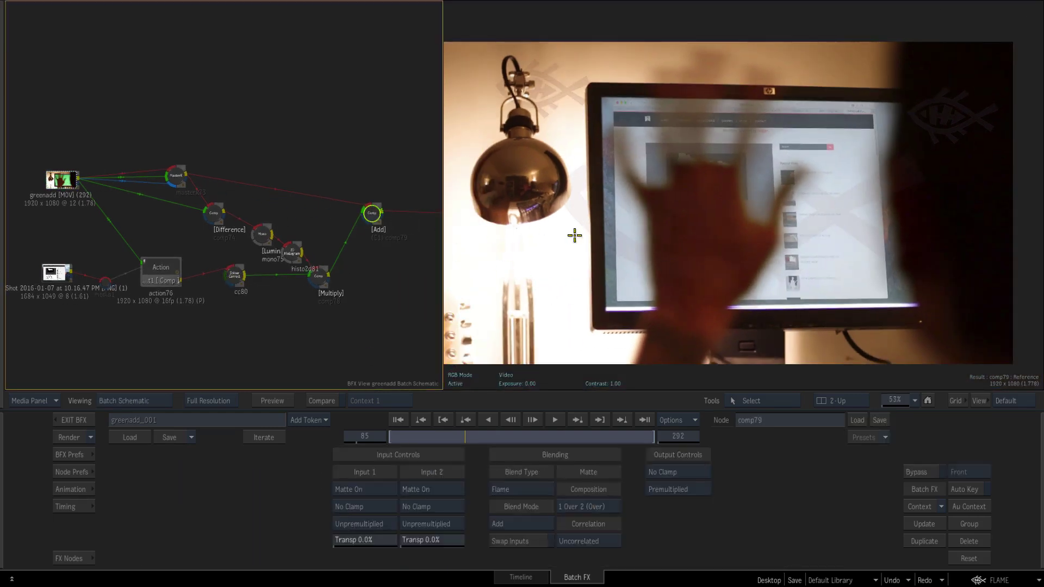
click(582, 237)
ctrl+drag(585, 234, 789, 240)
drag(393, 120, 394, 186)
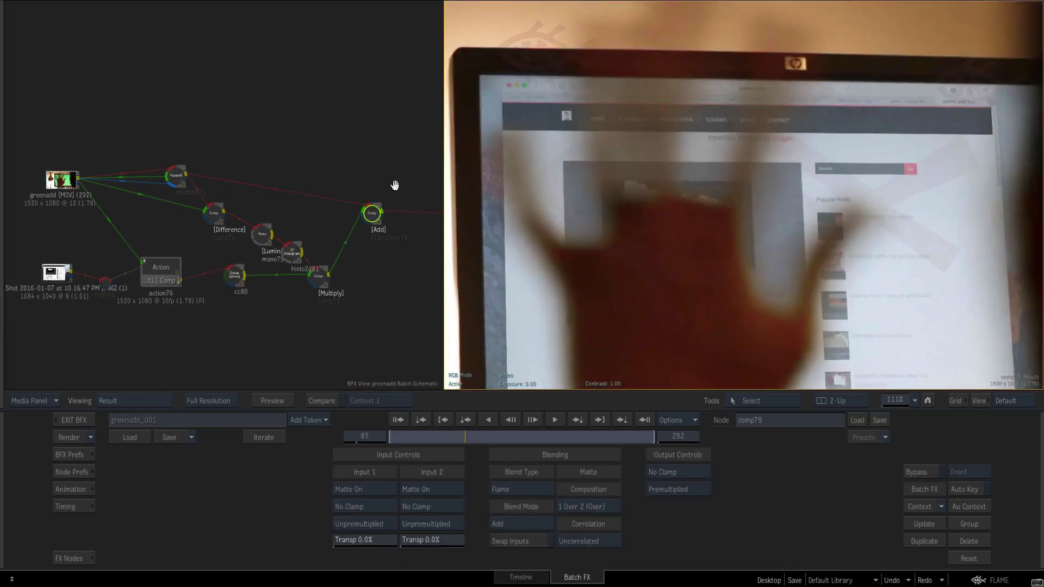
click(71, 179)
click(371, 210)
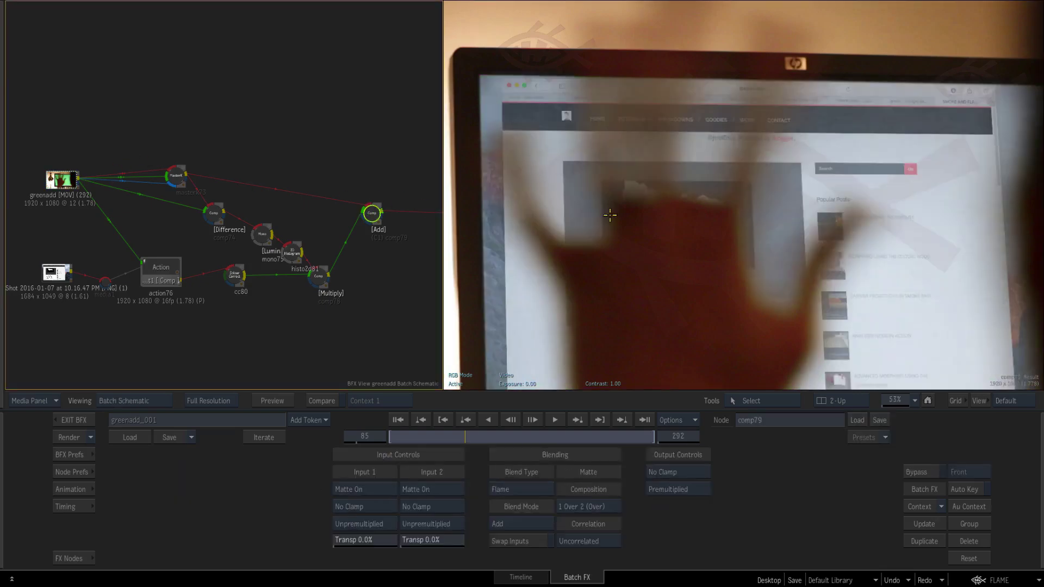
scroll(656, 245, up, 8)
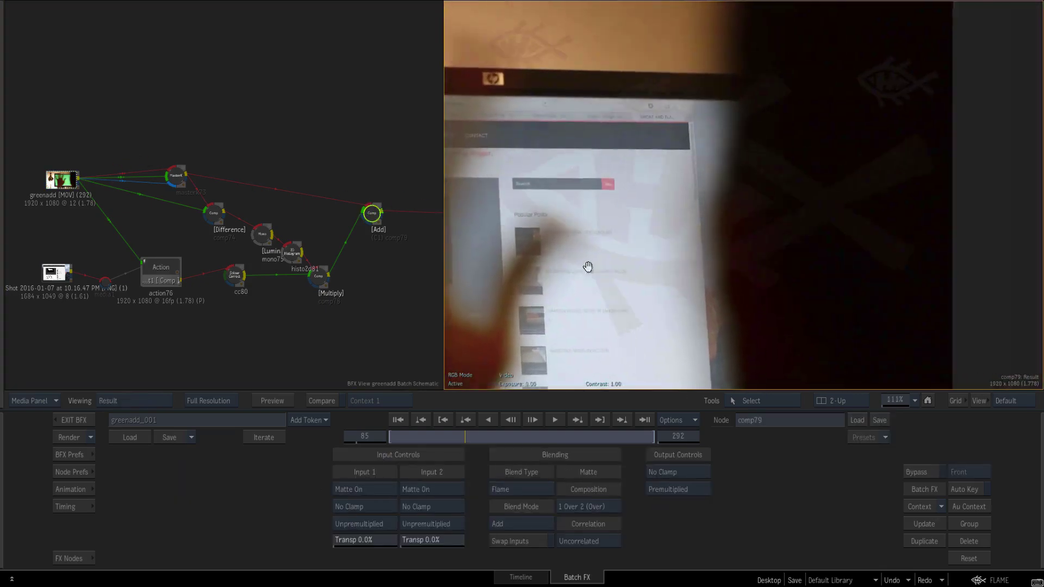
Compare the original greenadd clip with the MasterK output and the Add comp's result around the hand
click(77, 182)
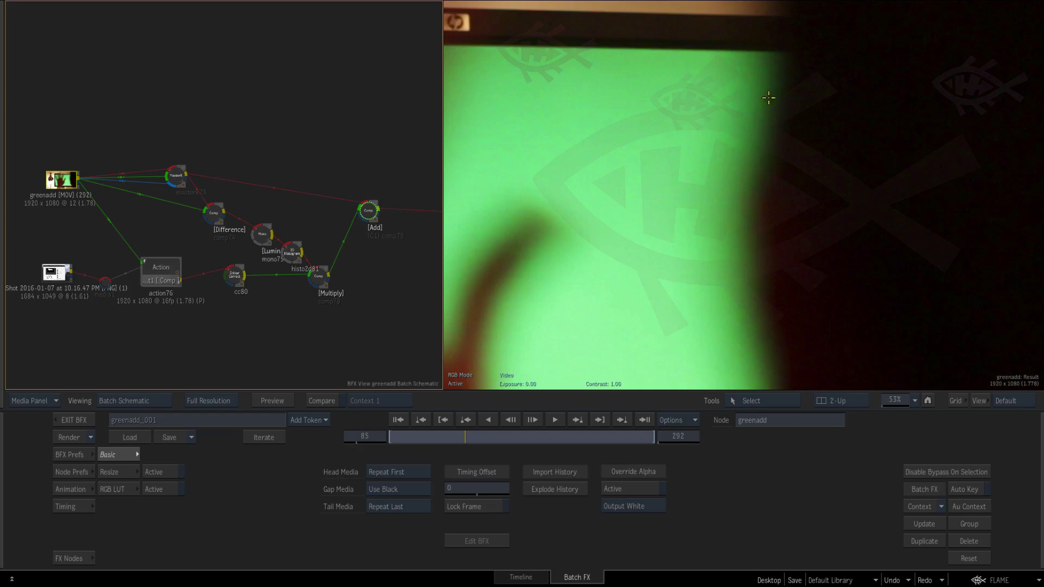
drag(86, 181, 86, 178)
click(175, 176)
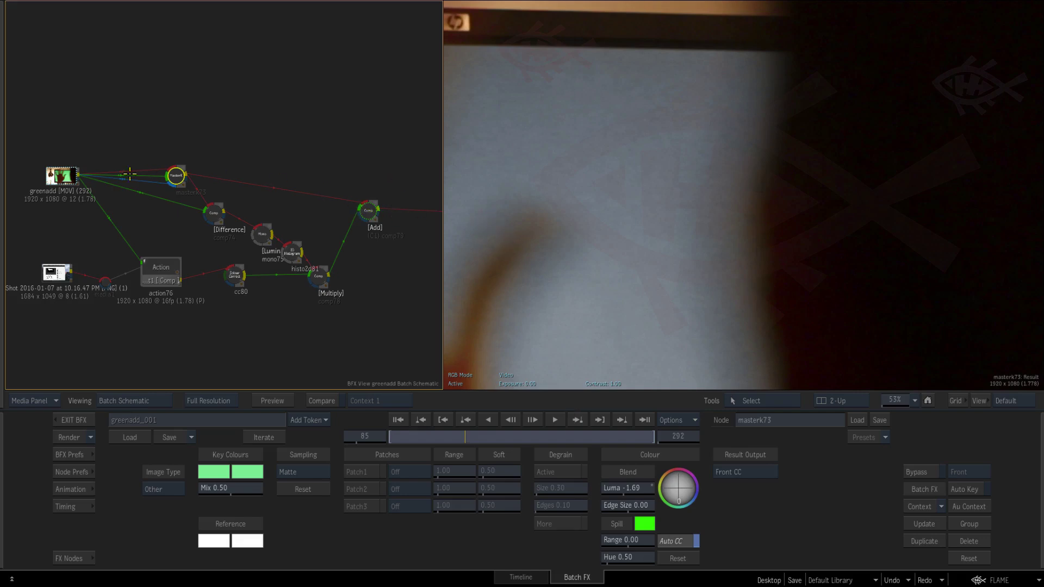
click(81, 177)
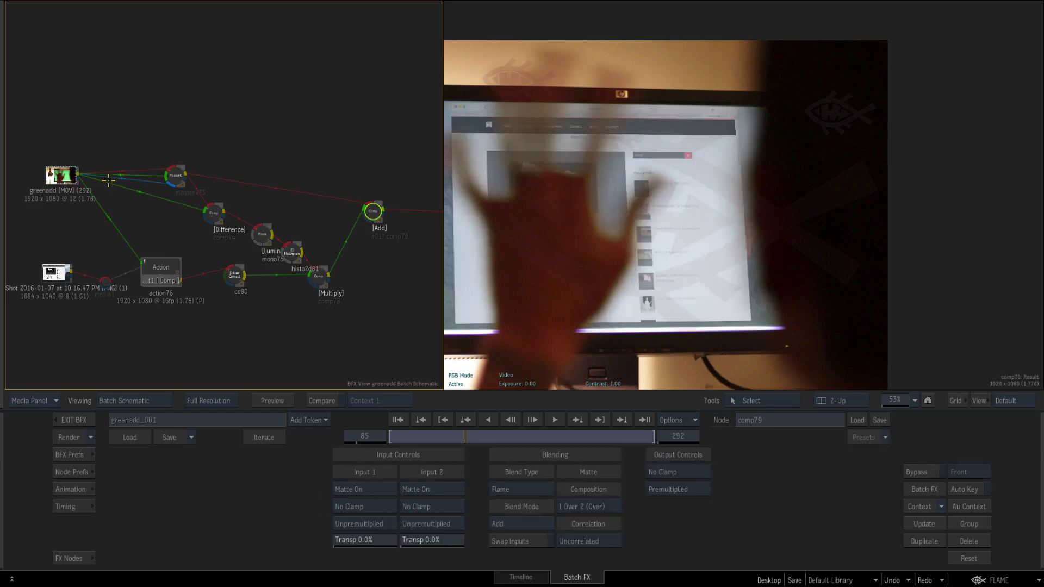
click(52, 176)
click(374, 211)
Inspect the fingers and screen edges in the Add comp's result up close at frames 36 and 87
ctrl+drag(563, 263, 609, 267)
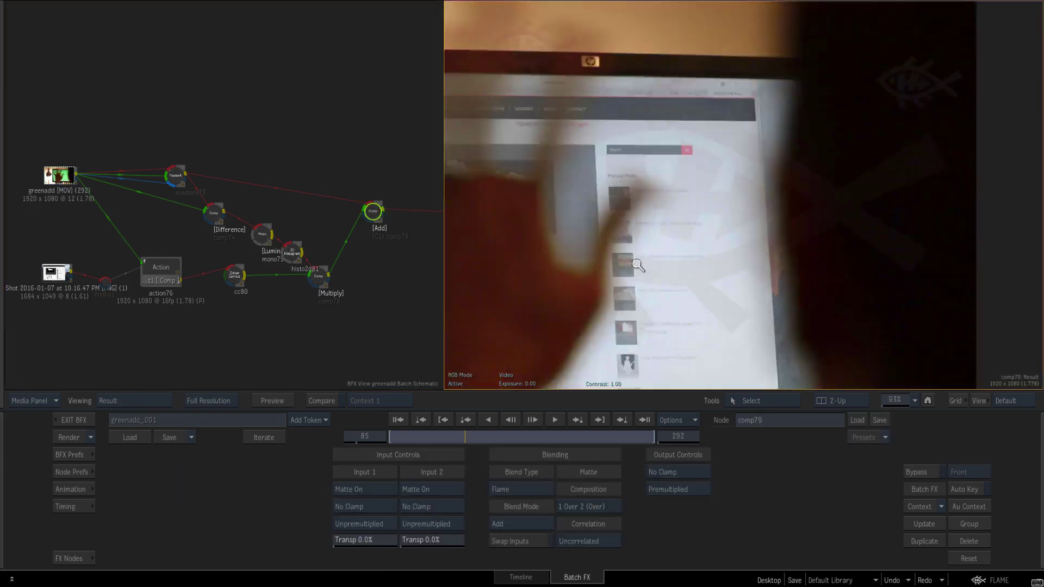
drag(452, 228, 577, 275)
ctrl+drag(576, 275, 631, 304)
drag(444, 437, 421, 437)
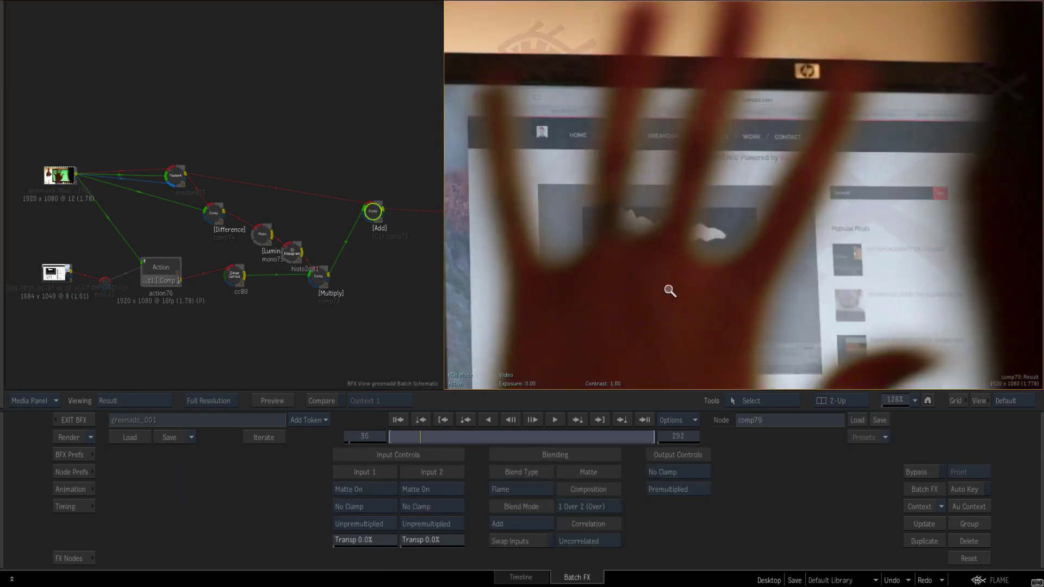
ctrl+drag(669, 292, 575, 288)
mouse_move(645, 323)
mouse_down()
mouse_move(609, 315)
mouse_move(635, 313)
mouse_up()
drag(438, 437, 465, 423)
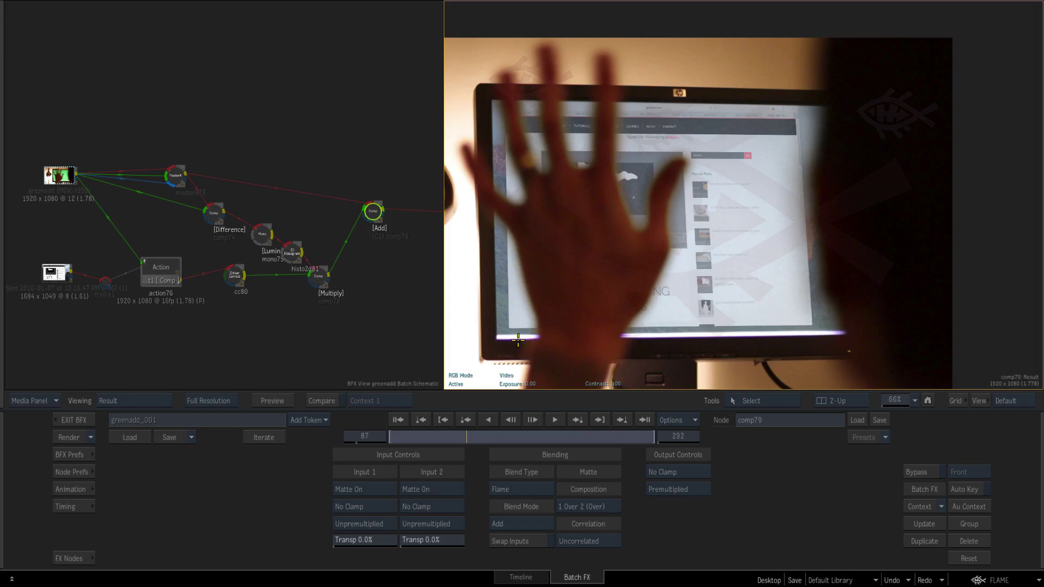
Return to a single viewport and examine the Add comp's full-frame result
ctrl+drag(240, 223, 69, 158)
click(56, 165)
click(369, 192)
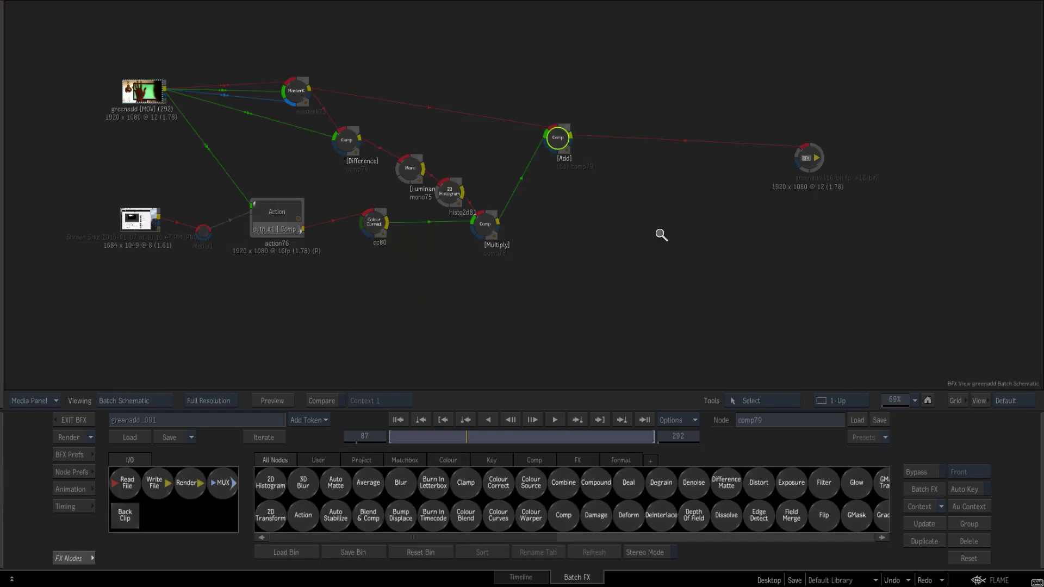
ctrl+drag(660, 233, 653, 230)
double_click(555, 134)
key(F4)
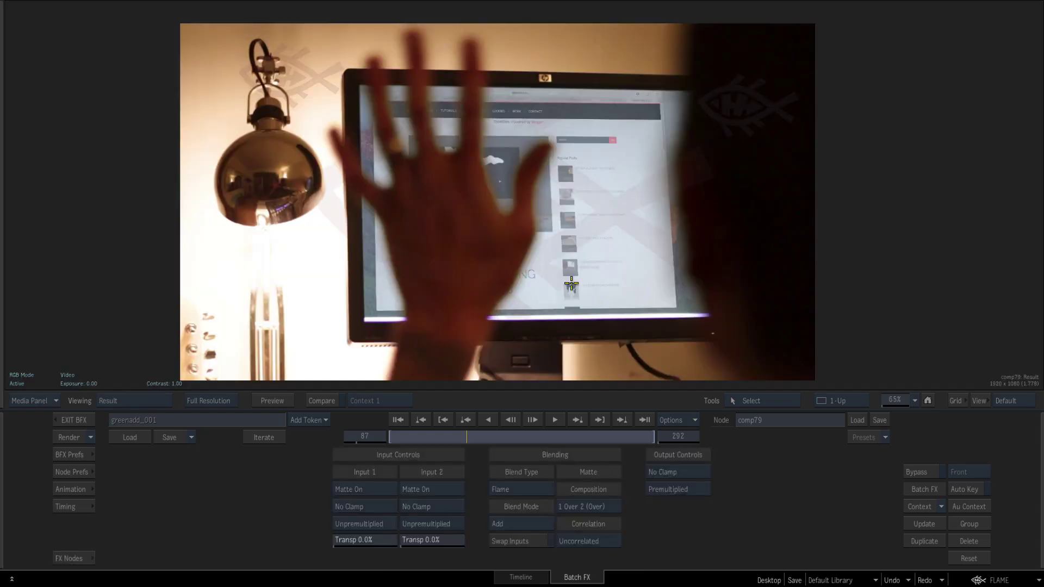
ctrl+drag(572, 284, 492, 274)
Enlarge the screenshot in the Action node by setting its axis scale proportionally to 143.00
mouse_move(1, 430)
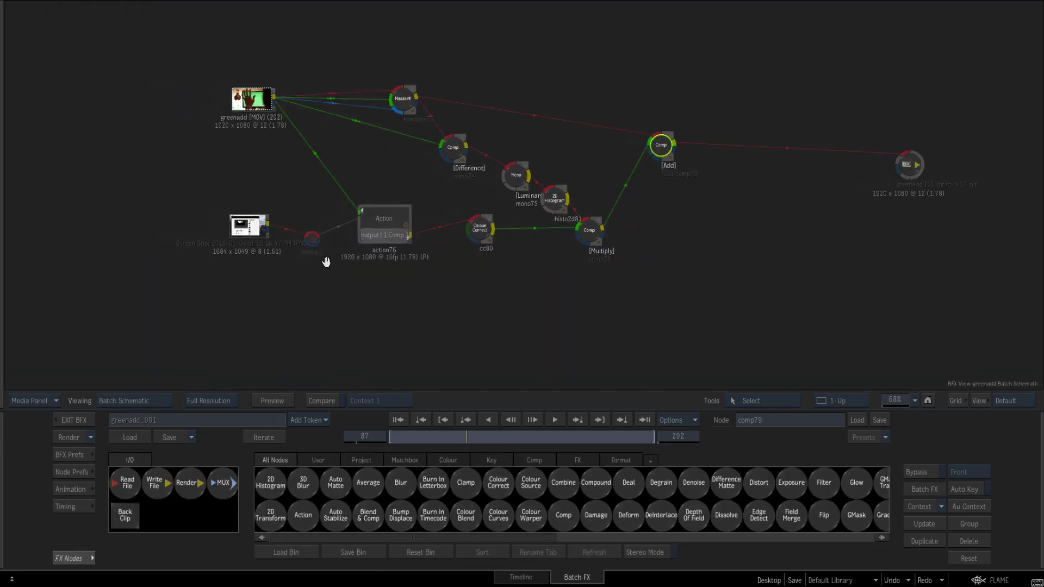
double_click(379, 211)
key(F1)
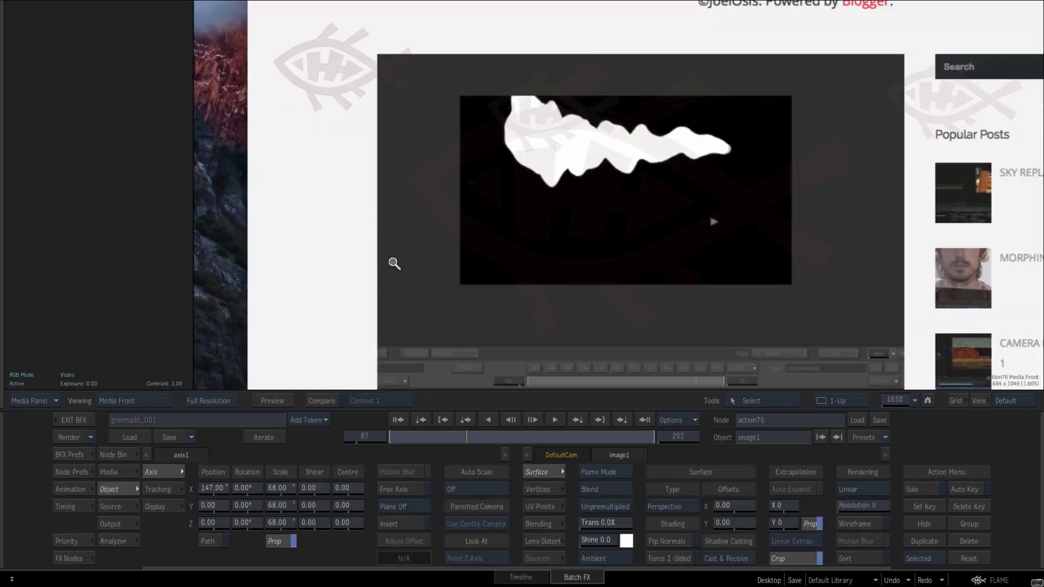
key(grave)
key(Escape)
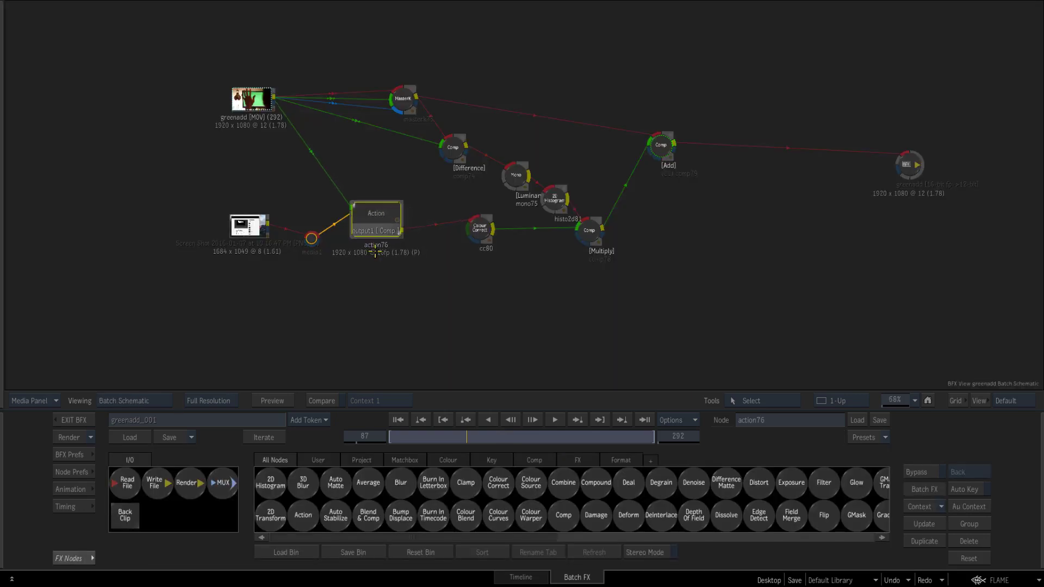
double_click(374, 231)
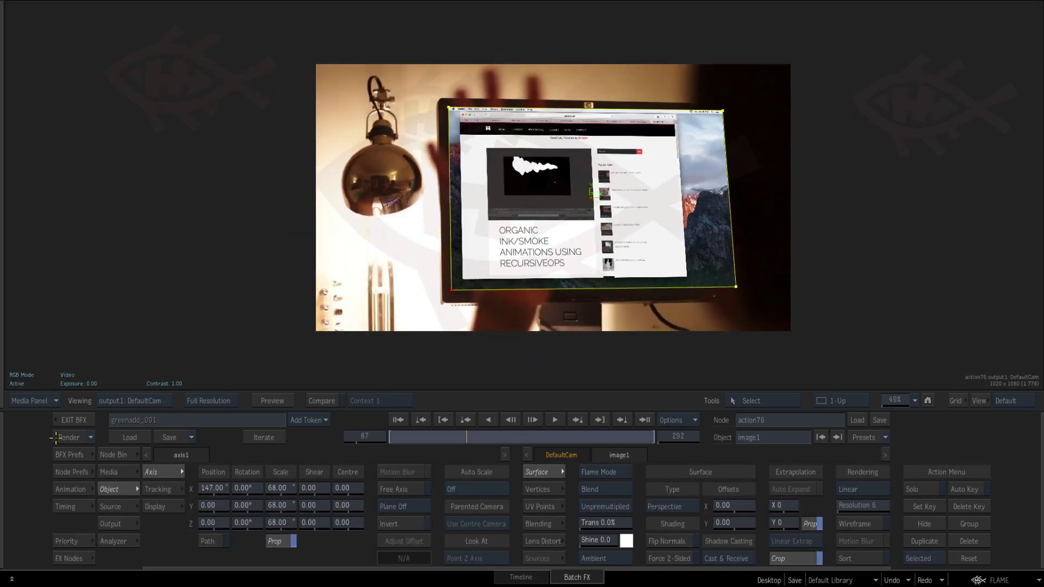
key(F4)
key(F8)
key(F1)
drag(273, 524, 317, 512)
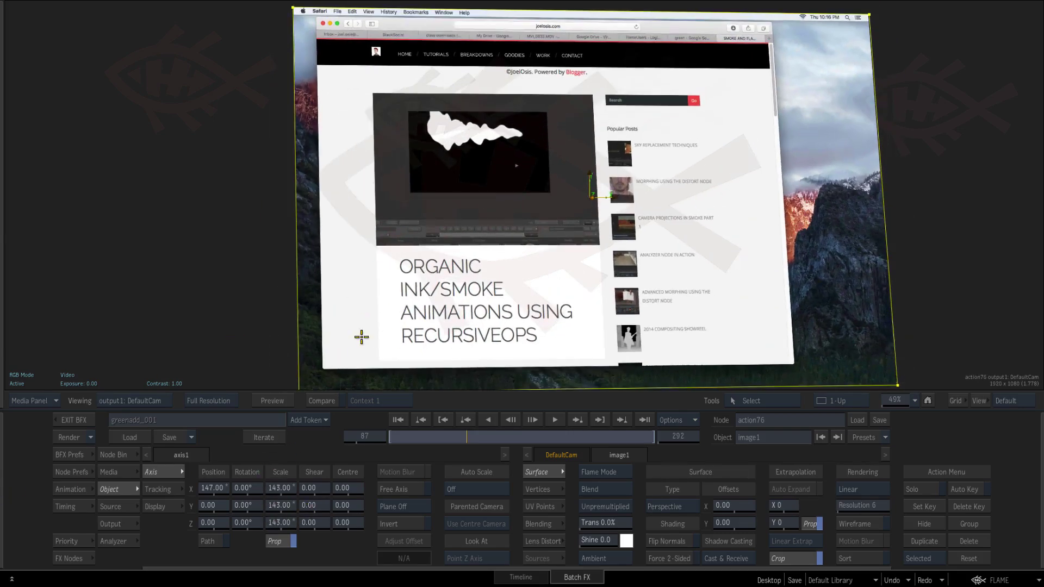
key(Escape)
Check the Add comp's result with the enlarged screenshot and return to the schematic
drag(648, 196, 566, 203)
double_click(582, 152)
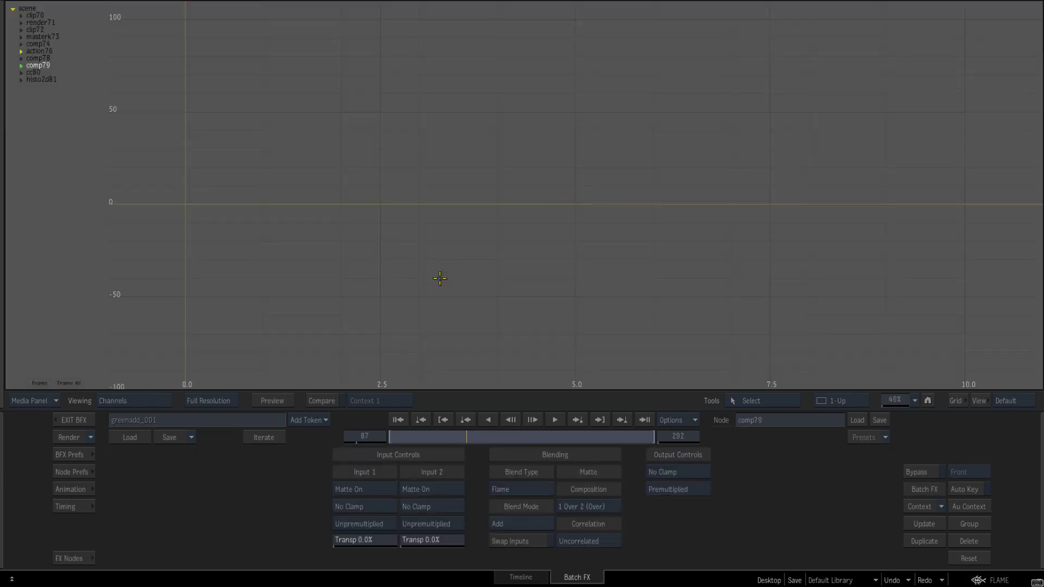
key(F4)
drag(415, 250, 495, 283)
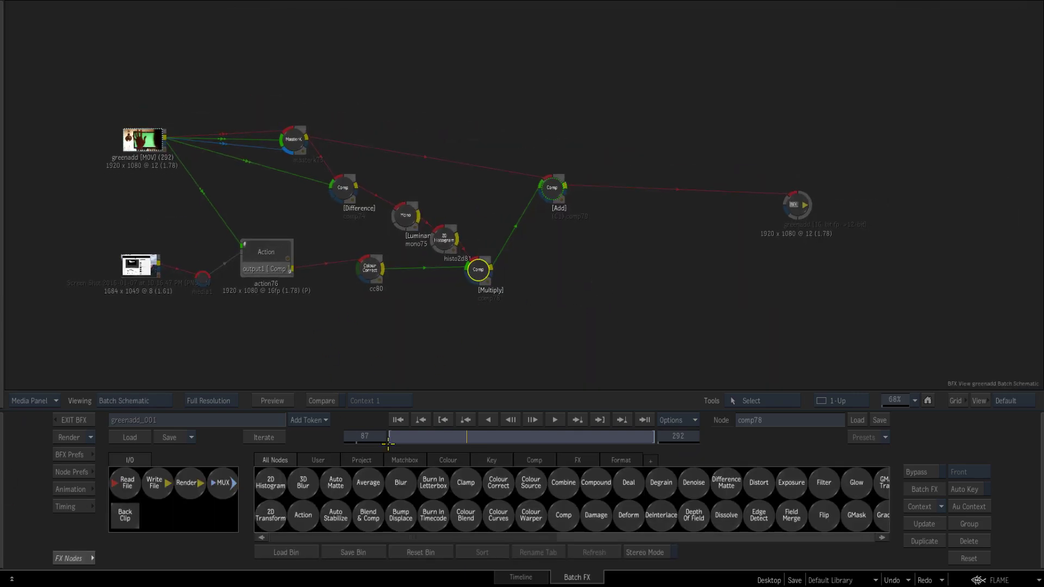
Duplicate the MasterK node with its greenadd connections and place the copy above the original
click(296, 135)
key(ctrl+c)
key(ctrl+v)
shift+drag(322, 107, 283, 95)
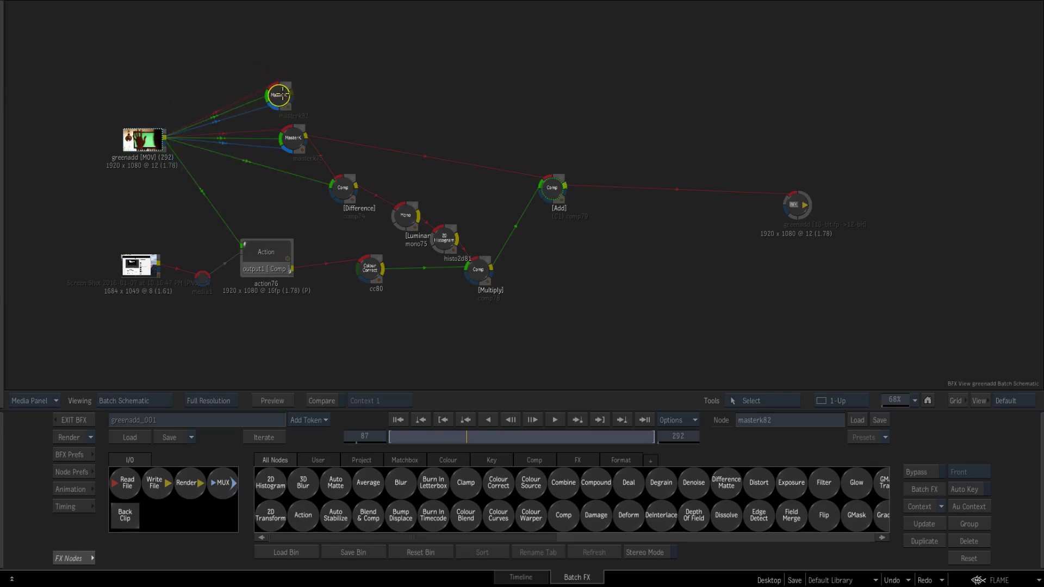
Reset the duplicate MasterK's blend Luma to 0.00 and compare its result with its input views
double_click(285, 94)
ctrl+click(618, 489)
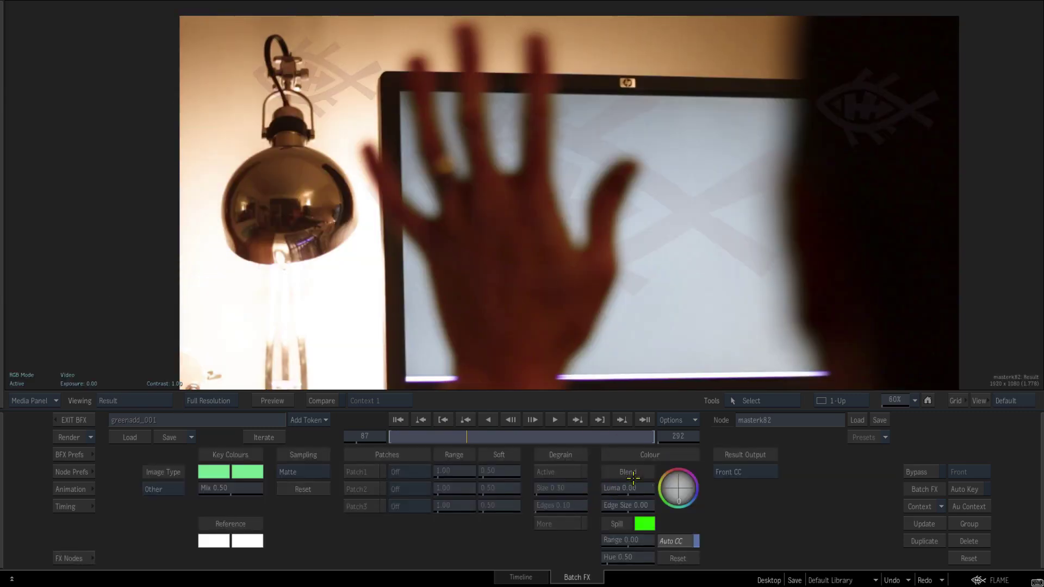
key(F1)
key(F5)
key(F1)
key(F5)
key(F4)
drag(630, 491, 591, 476)
ctrl+click(606, 485)
key(Escape)
Add a Comp node in Blend mode with the duplicate MasterK as front and the Add comp as back
drag(539, 224, 559, 256)
drag(307, 128, 317, 128)
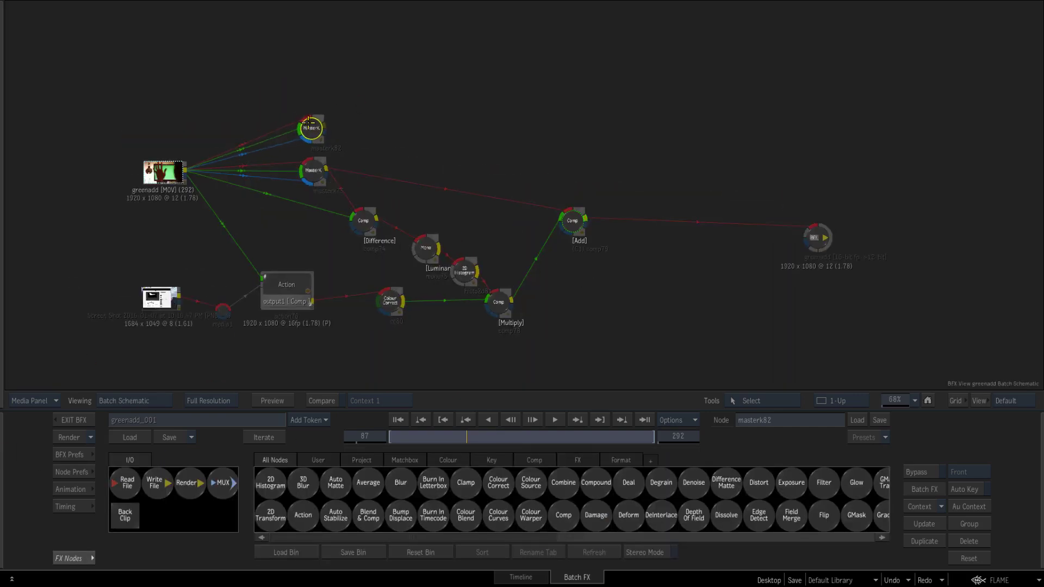
double_click(317, 128)
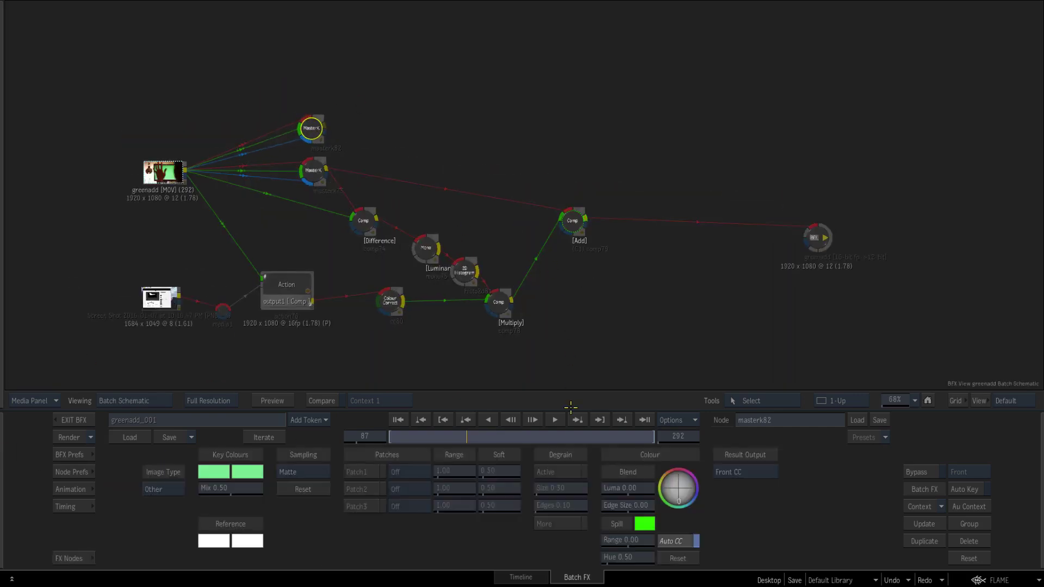
click(72, 552)
drag(563, 516, 645, 170)
drag(586, 185, 545, 183)
drag(603, 168, 468, 202)
Add a GMask node fed by greenadd and draw a freehand mask around the lamp with a softened edge
click(492, 460)
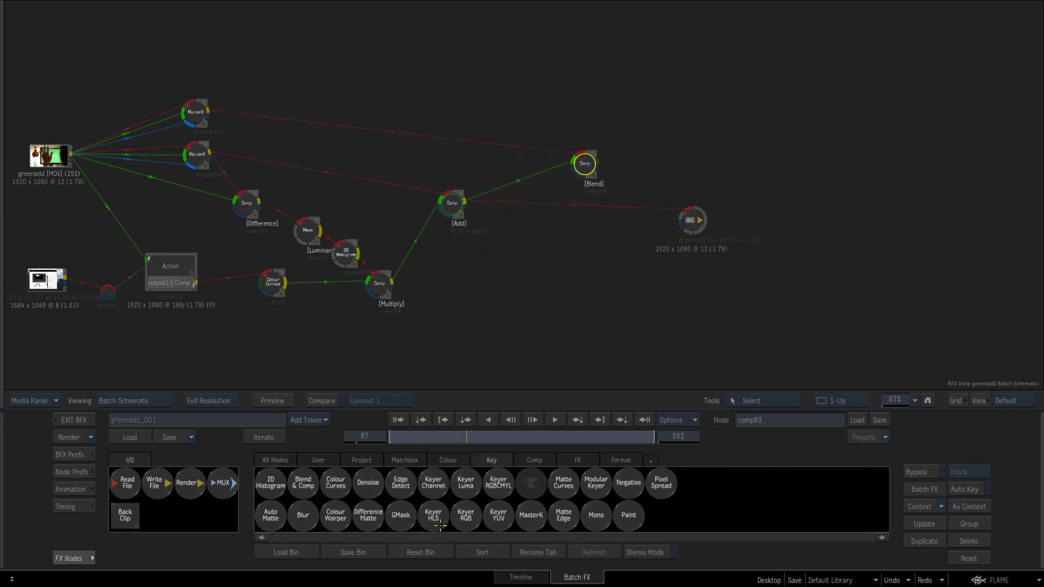
drag(401, 515, 489, 302)
double_click(498, 308)
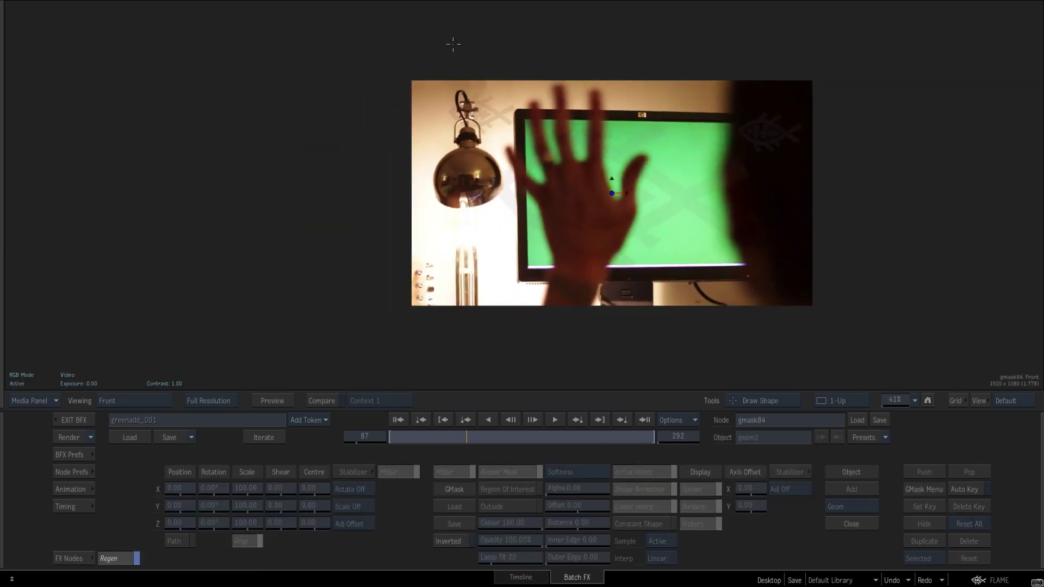
mouse_move(453, 44)
mouse_down()
mouse_move(497, 139)
mouse_move(416, 360)
mouse_move(388, 76)
mouse_up()
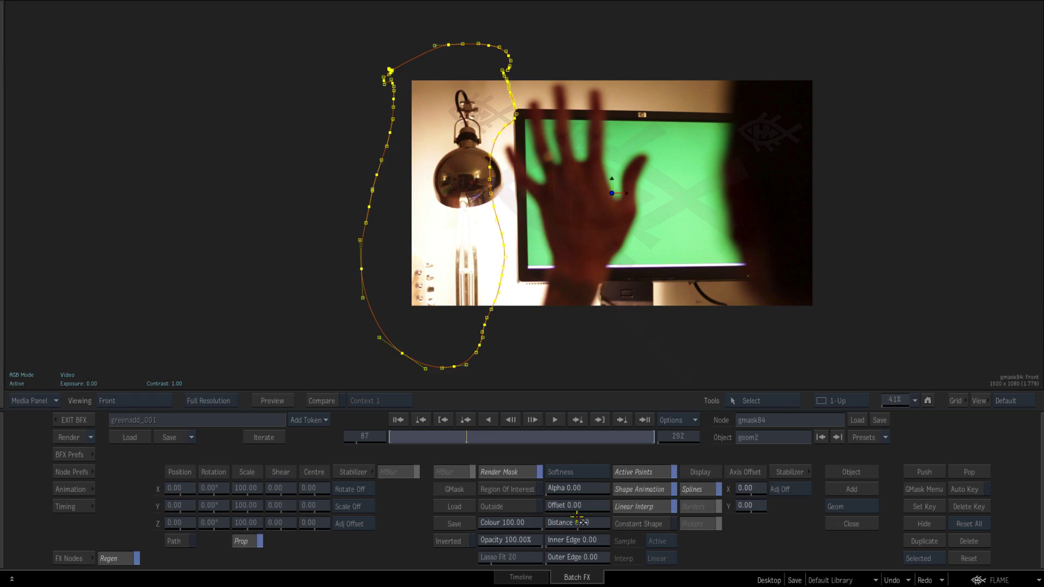
drag(562, 506, 608, 491)
key(Escape)
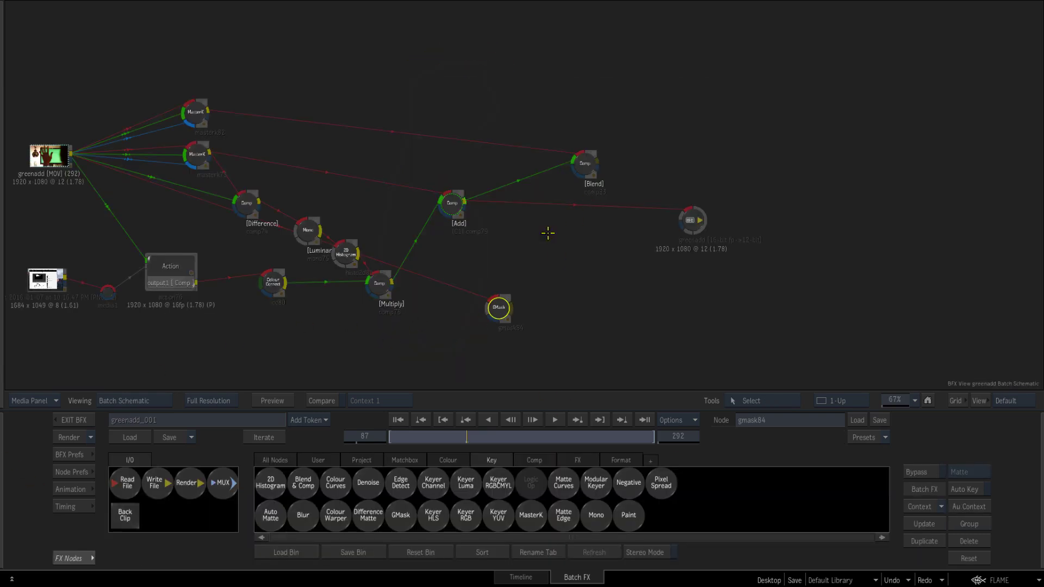
Connect the GMask as the Blend comp's matte and compare the comp's result with its back input around the lamp
shift+drag(583, 165, 541, 237)
key(F4)
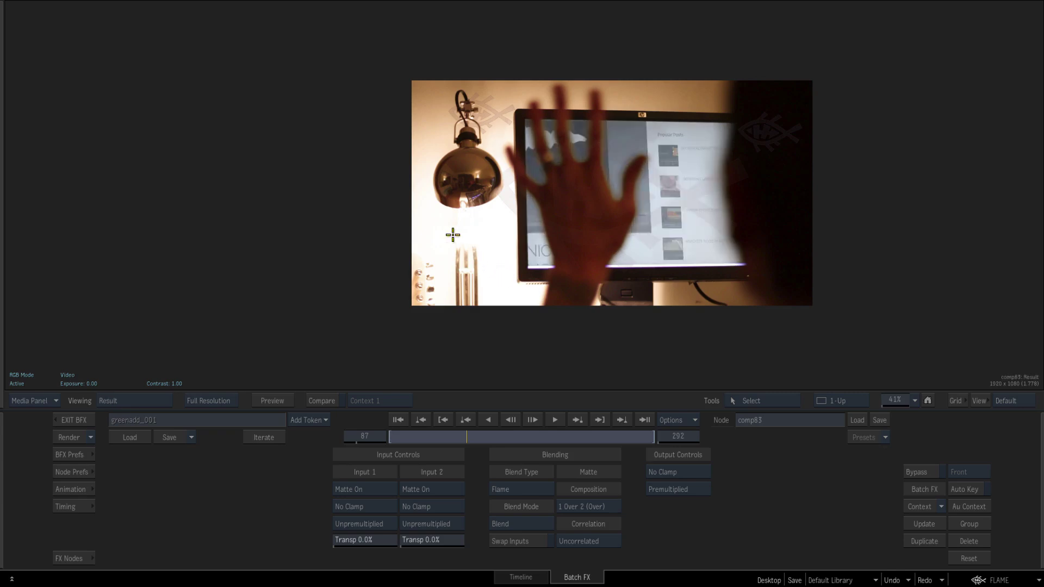
ctrl+drag(453, 235, 482, 209)
key(F2)
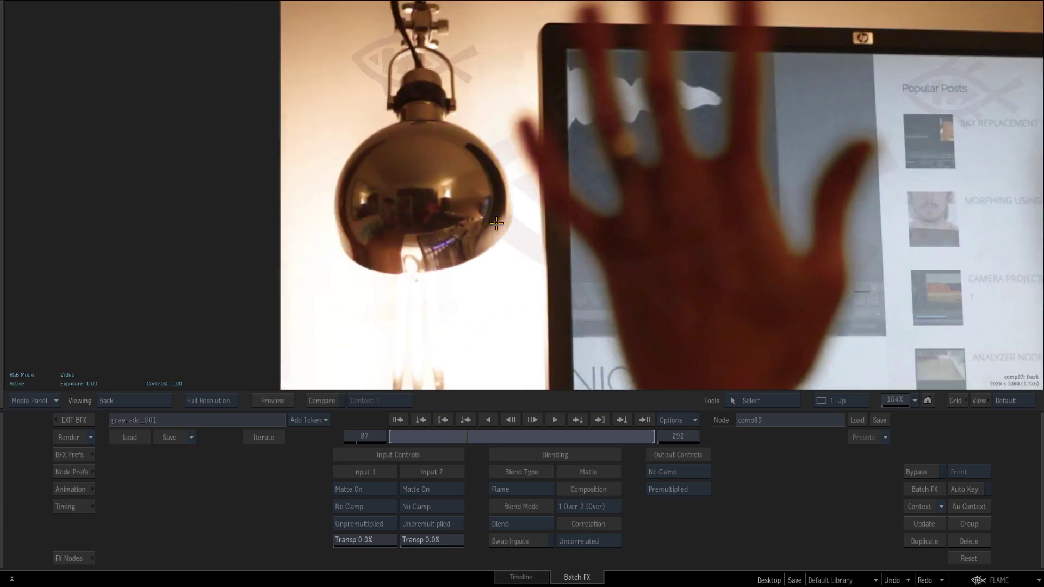
Reposition the Blend comp above and to the right of the Add comp in the schematic
mouse_move(2, 432)
ctrl+drag(610, 260, 597, 262)
drag(550, 233, 555, 221)
drag(508, 245, 551, 251)
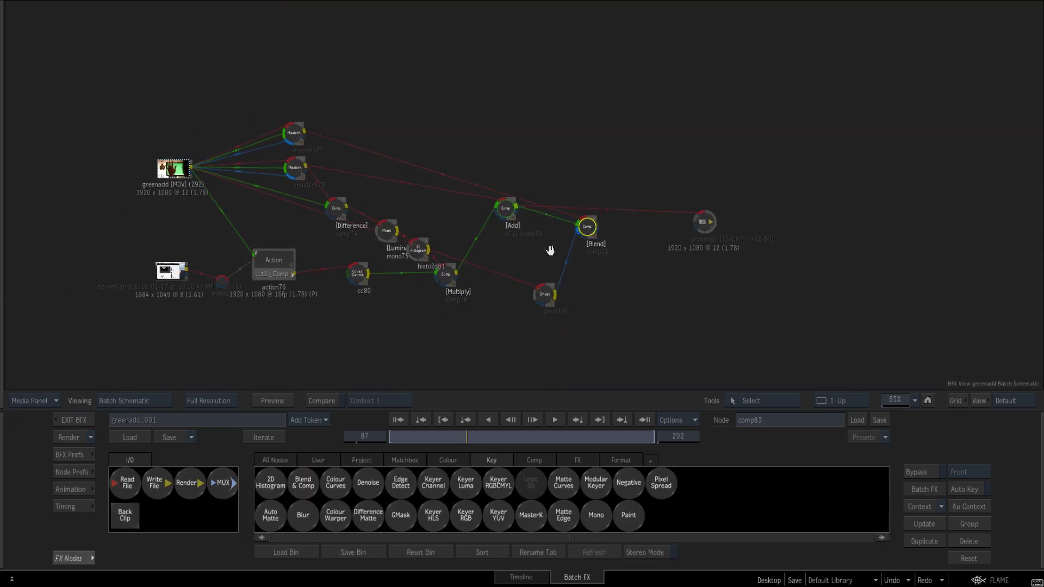
drag(576, 216, 577, 228)
ctrl+drag(570, 245, 578, 242)
drag(575, 238, 592, 180)
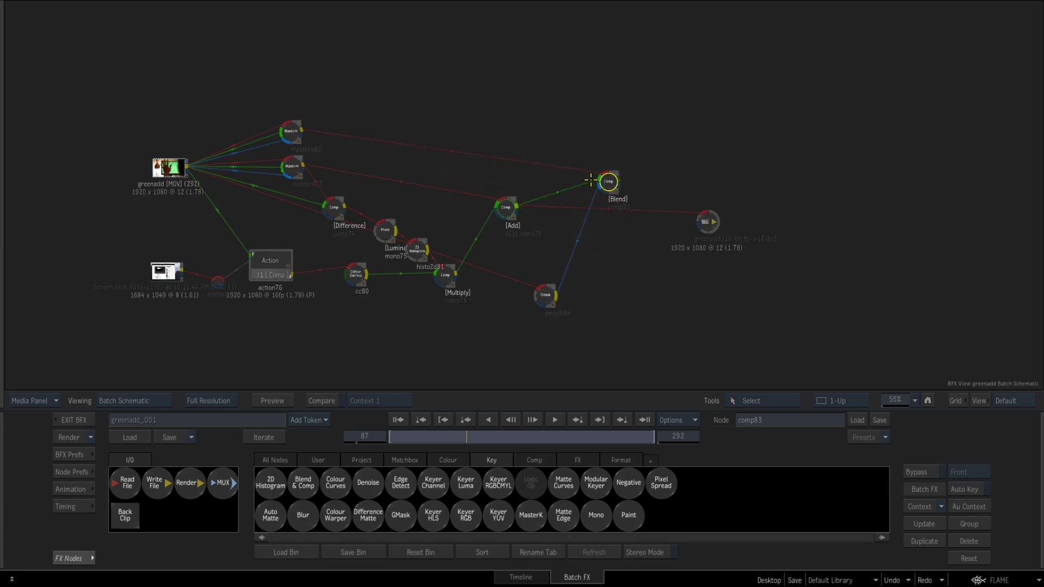
Switch to a two-up layout and compare the outputs of the Add comp, Multiply comp, 2D Histogram and Mono nodes
drag(509, 206, 499, 213)
key(alt+2)
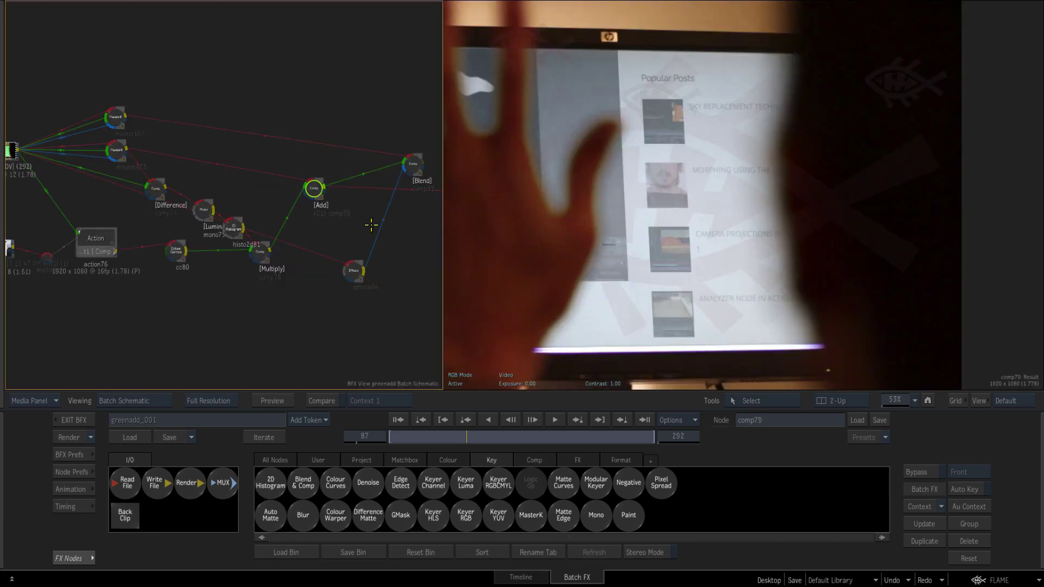
ctrl+drag(371, 225, 419, 233)
ctrl+drag(659, 258, 625, 263)
click(254, 248)
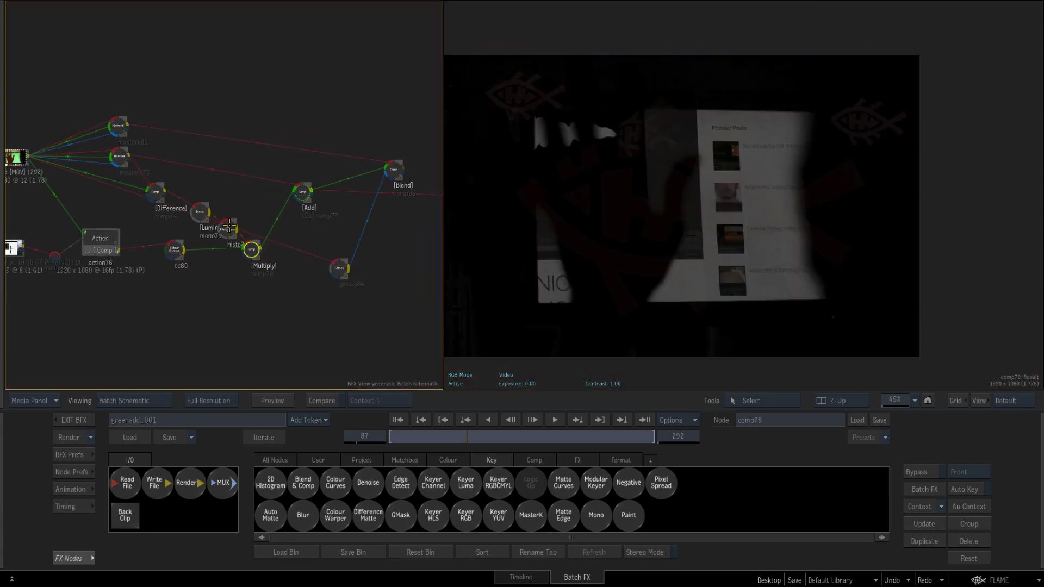
click(228, 229)
click(201, 212)
Review the Add comp's result over the clip up to frame 249
drag(301, 187, 278, 176)
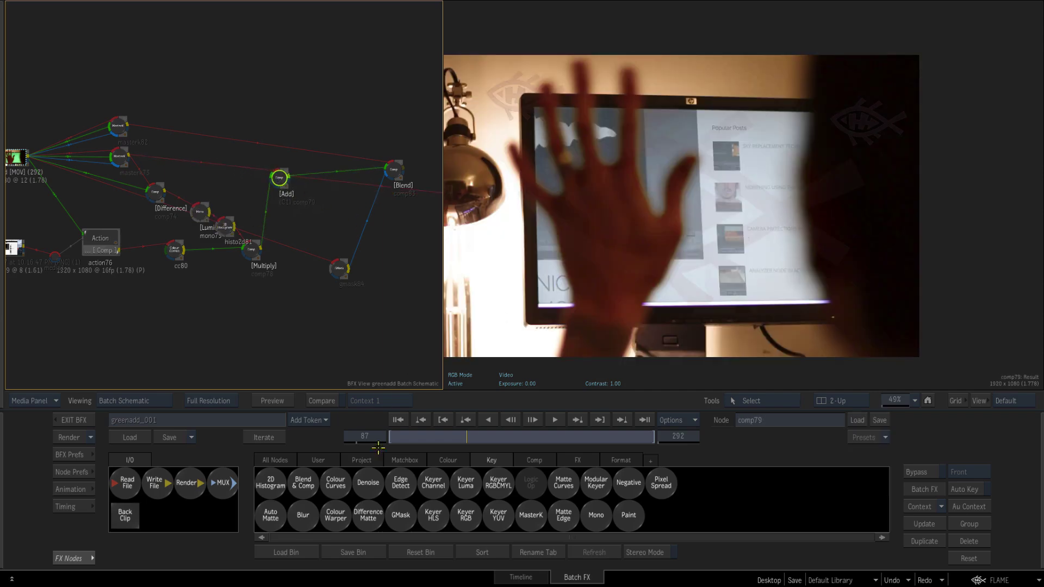
drag(408, 432, 504, 400)
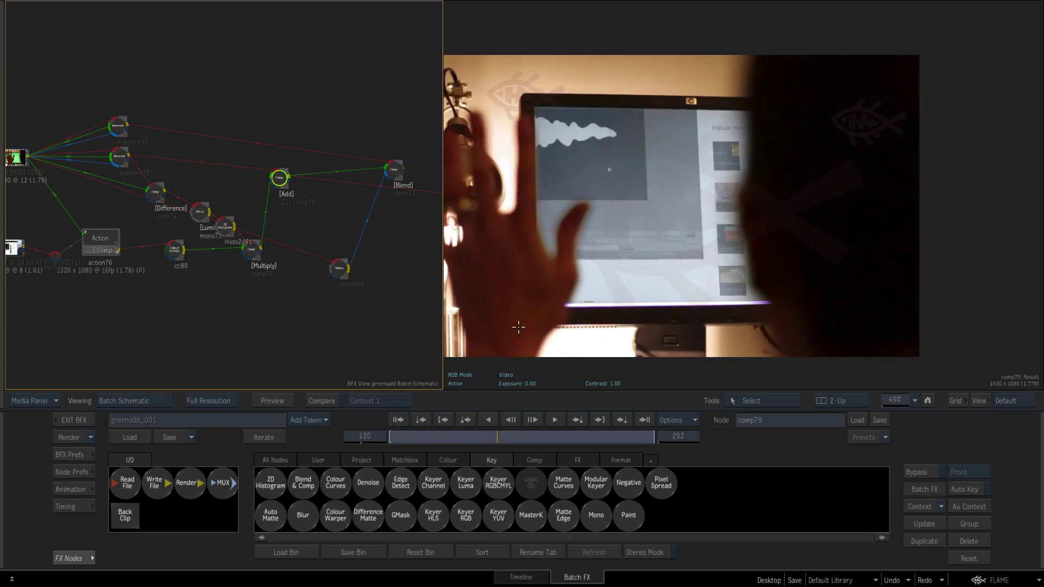
drag(514, 437, 615, 432)
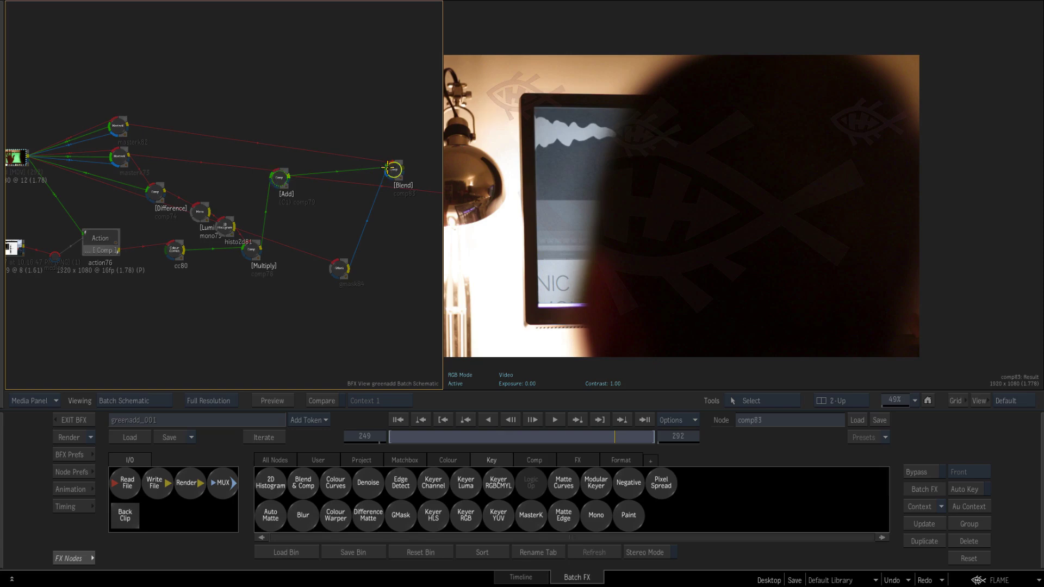
Arrange the duplicate MasterK, GMask and Blend comp closer together while checking each node's output at frame 249
drag(386, 177, 373, 165)
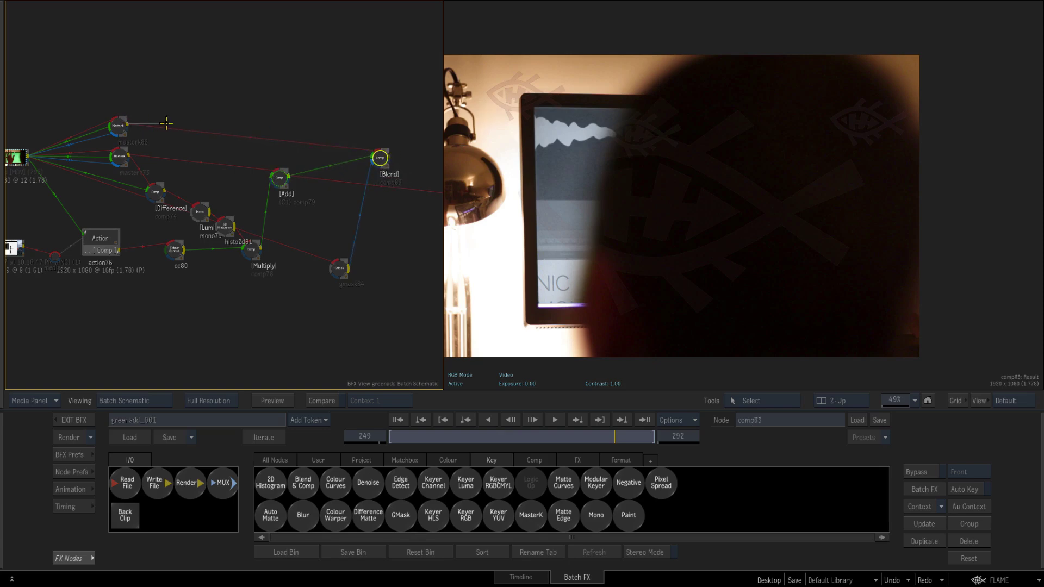
drag(120, 127, 171, 123)
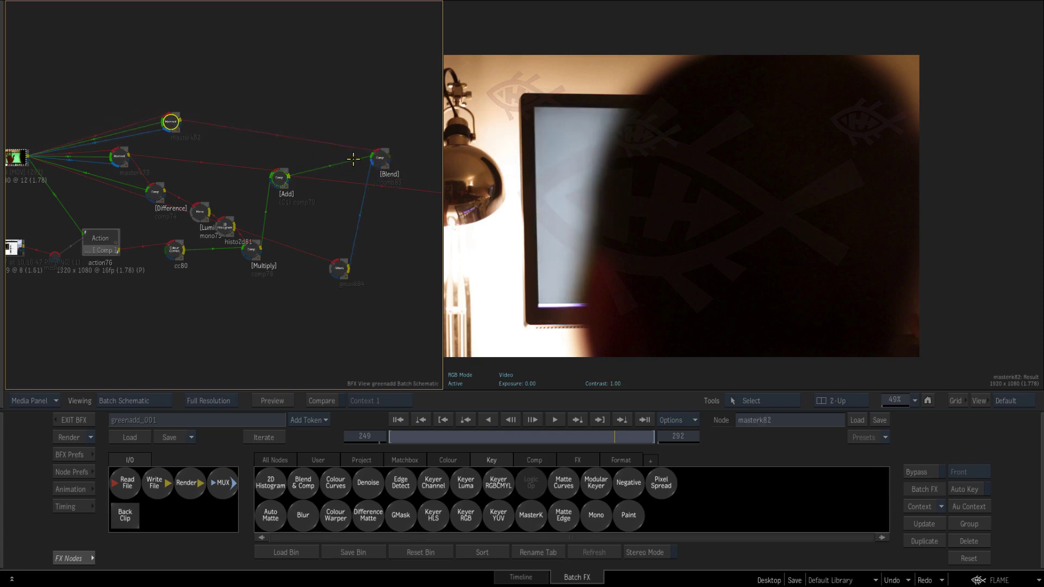
click(380, 157)
drag(380, 160, 382, 160)
drag(340, 269, 340, 265)
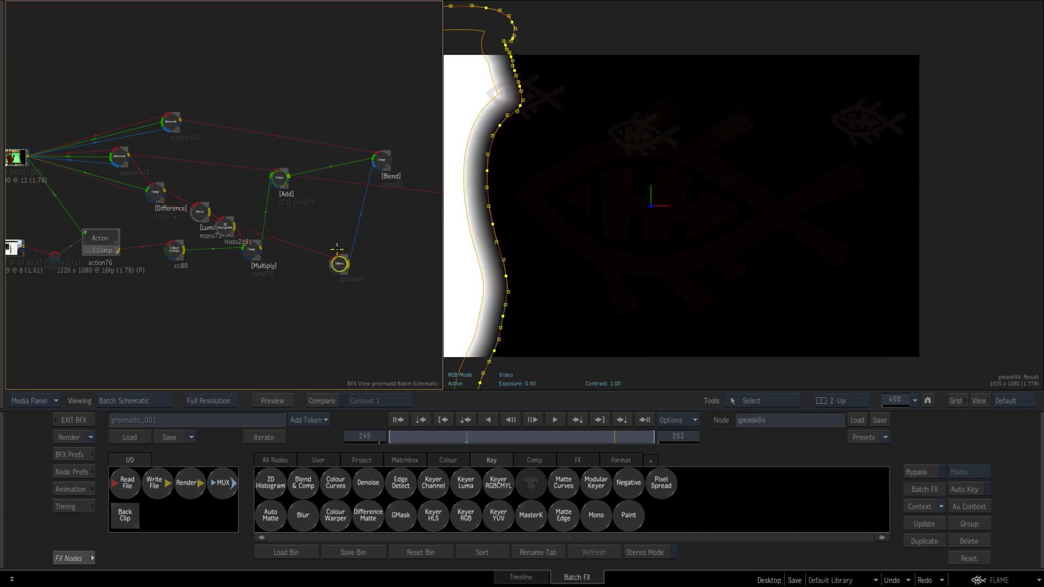
drag(382, 158, 376, 156)
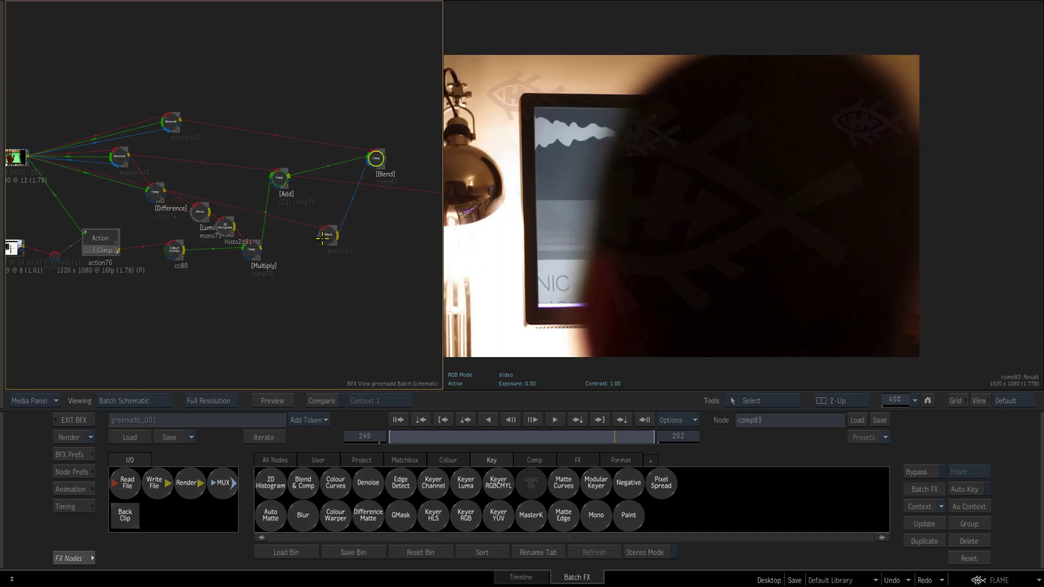